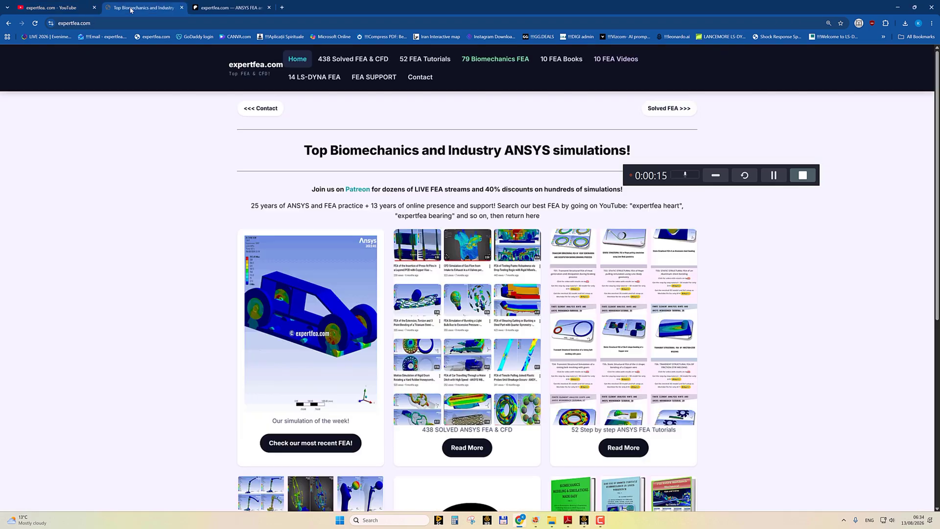
Browse the expertfea.com biomechanics page and the expertfea Patreon page.
scroll(314, 221, down, 5)
scroll(313, 221, up, 5)
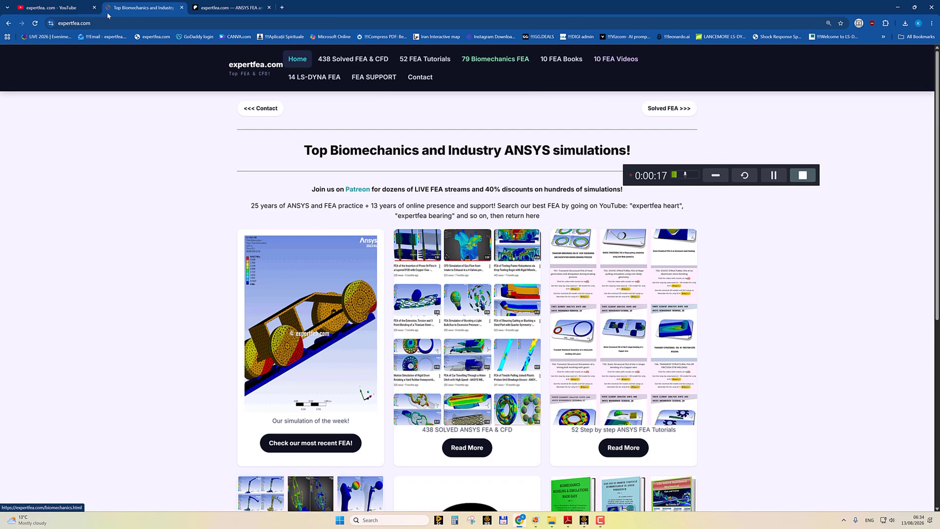
click(228, 7)
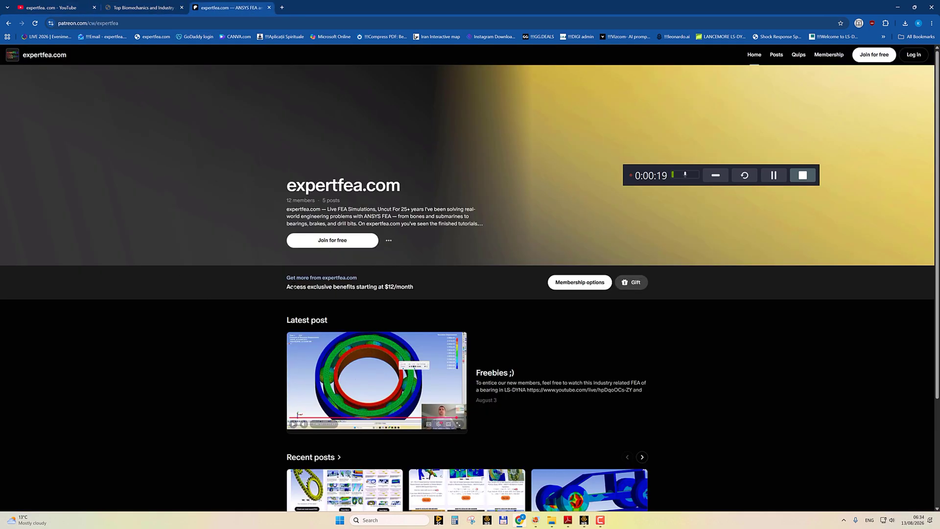
scroll(363, 252, down, 3)
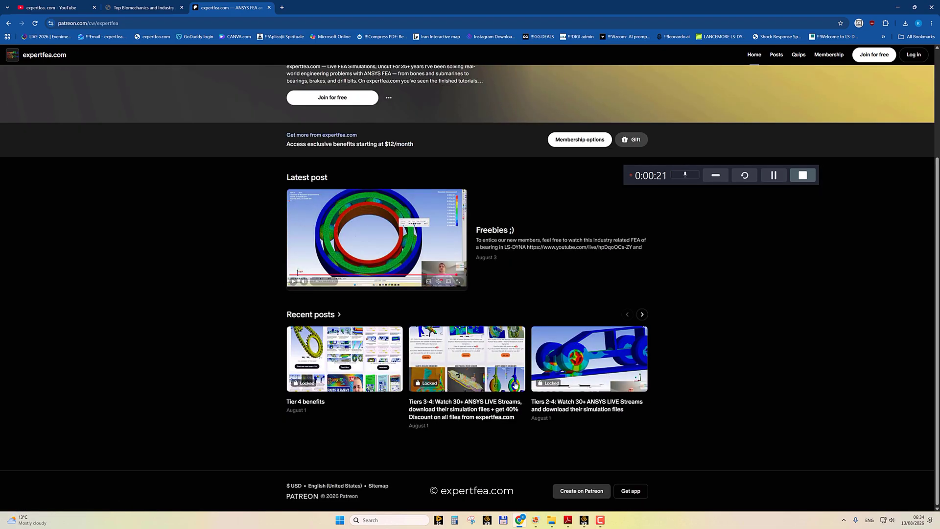
scroll(517, 385, up, 2)
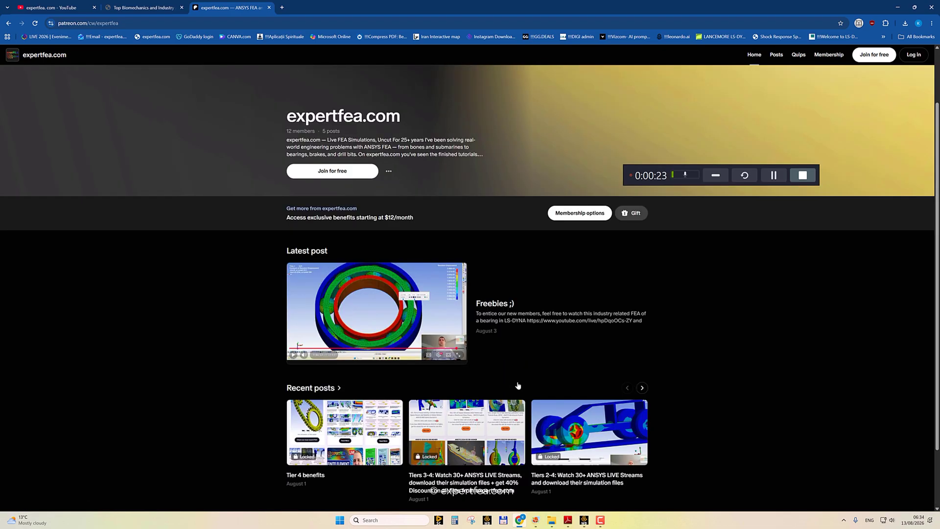
scroll(518, 385, up, 2)
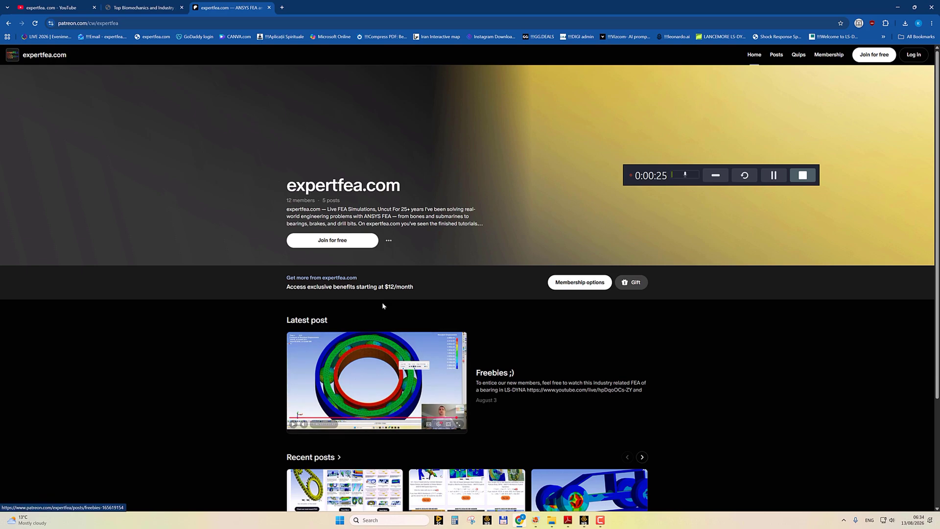
Open Workbench full-screen and add a Static Structural analysis system to the project schematic.
click(583, 521)
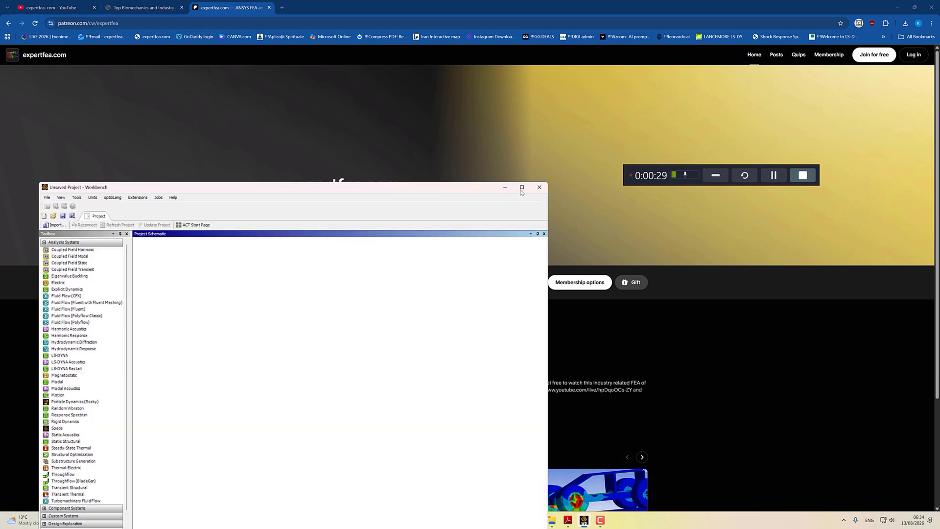
click(522, 188)
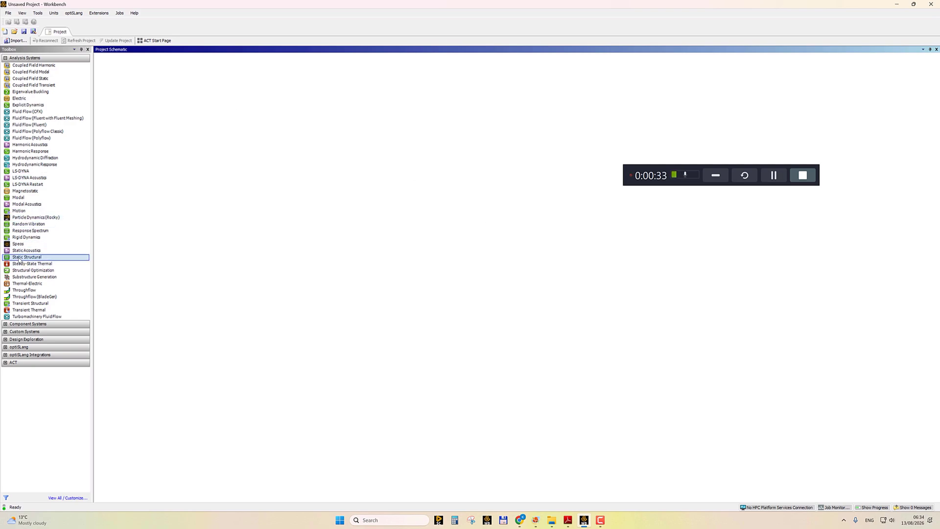
drag(19, 260, 133, 84)
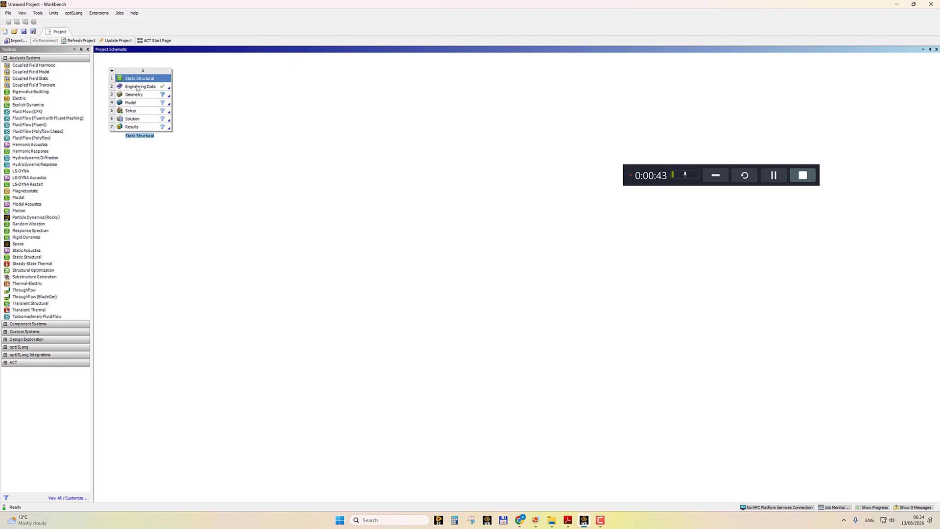
Add Aluminum Alloy from the General Materials library to the analysis's engineering data.
double_click(137, 88)
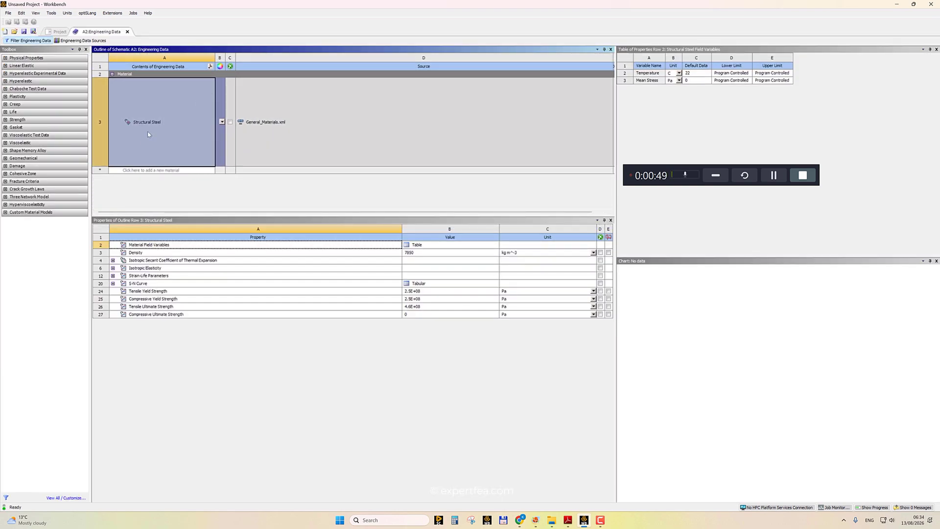
click(85, 41)
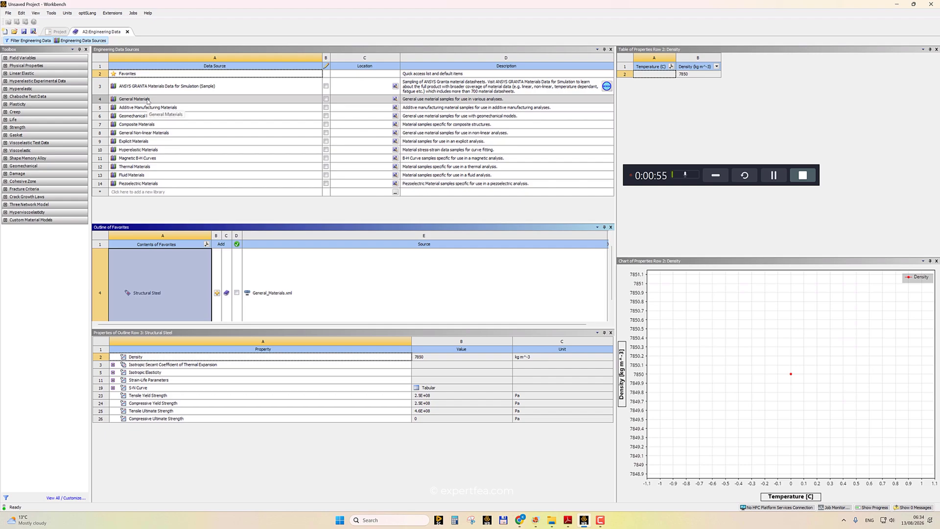
click(147, 99)
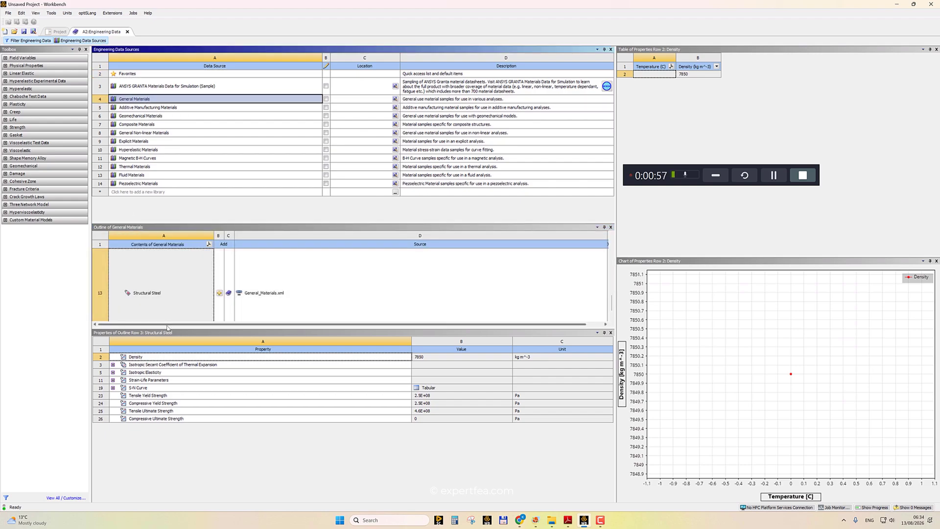
drag(167, 328, 168, 406)
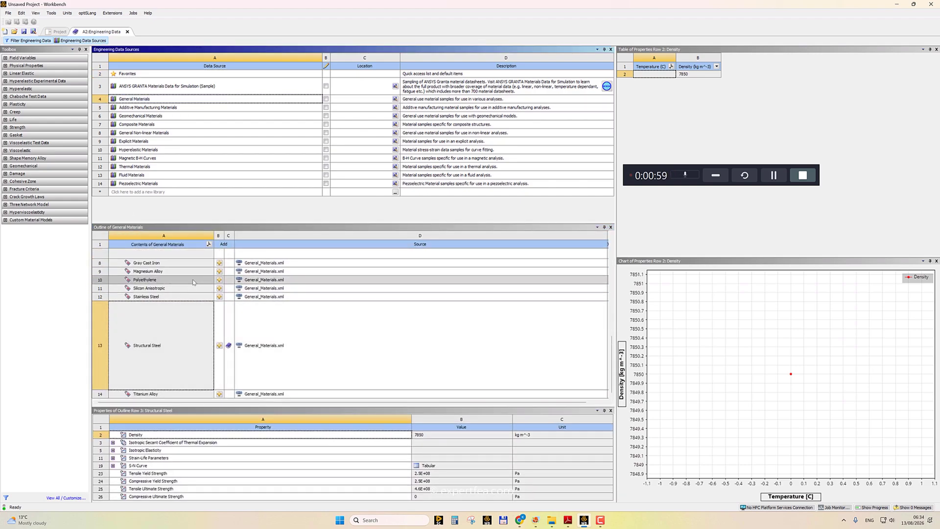
scroll(193, 283, up, 3)
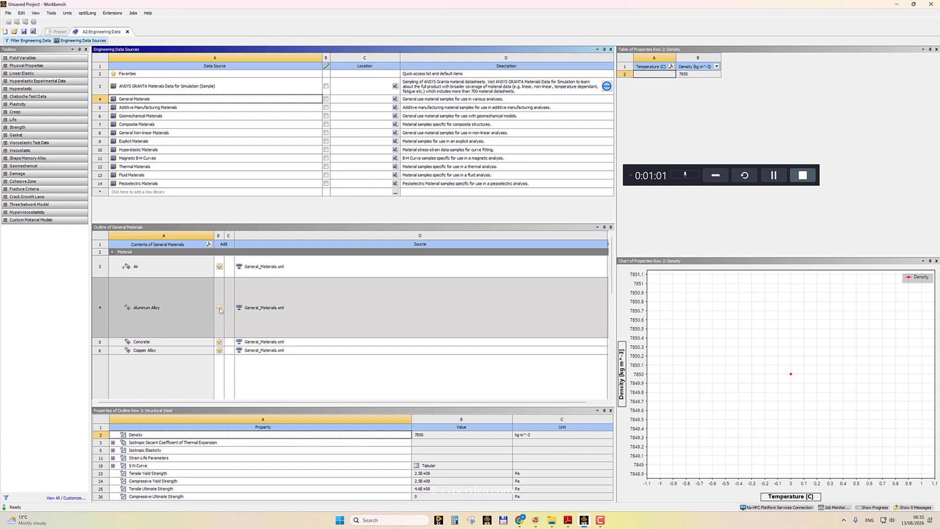
click(219, 307)
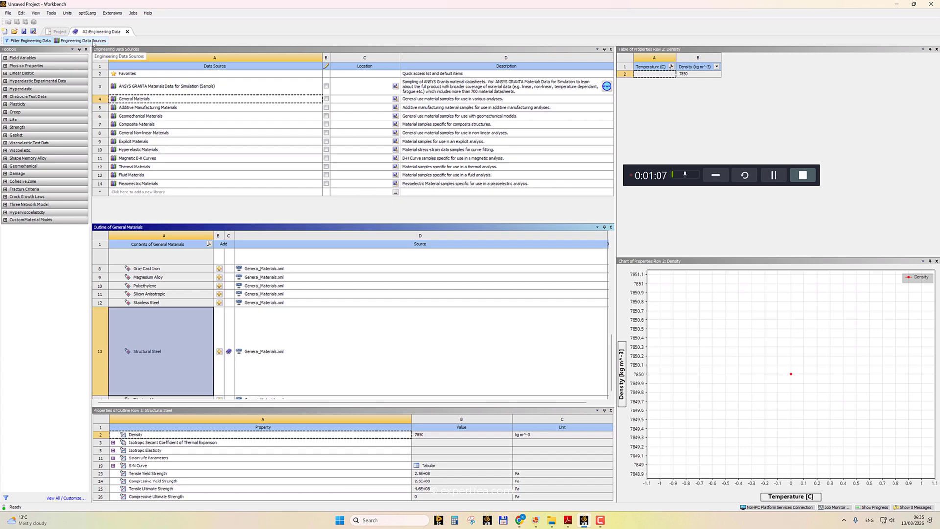
click(93, 42)
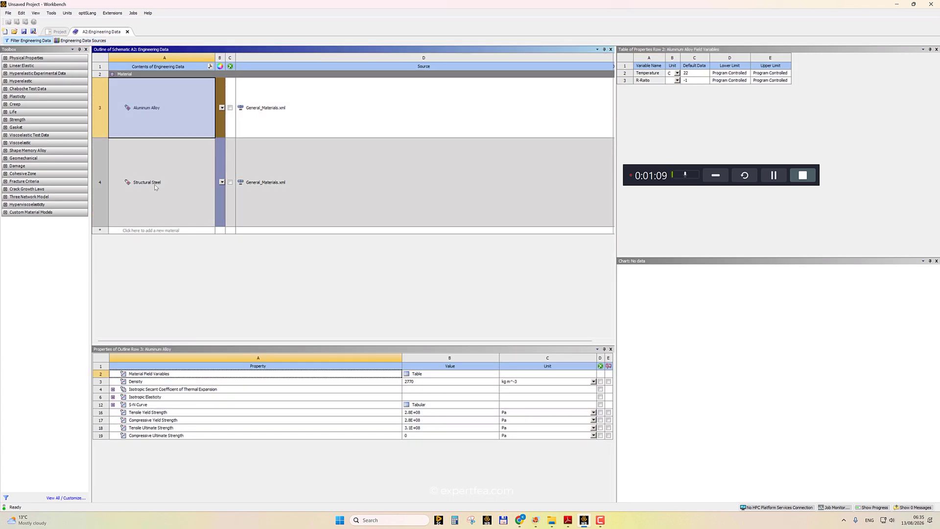
Compare the material properties of Aluminum Alloy and Structural Steel.
click(155, 185)
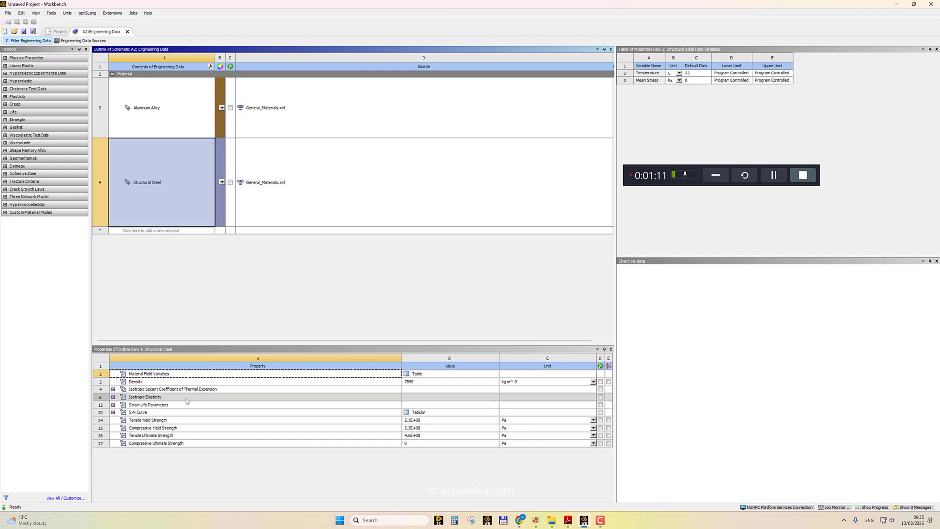
click(154, 121)
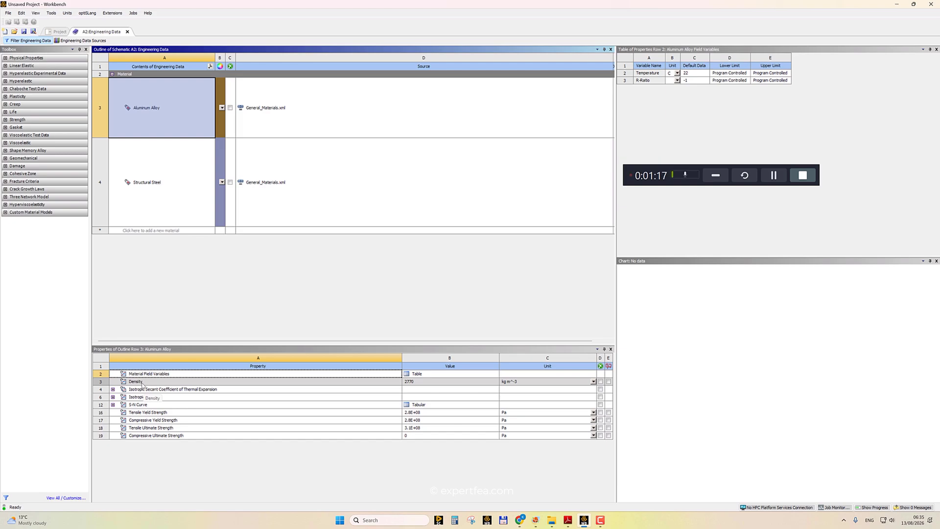
click(142, 191)
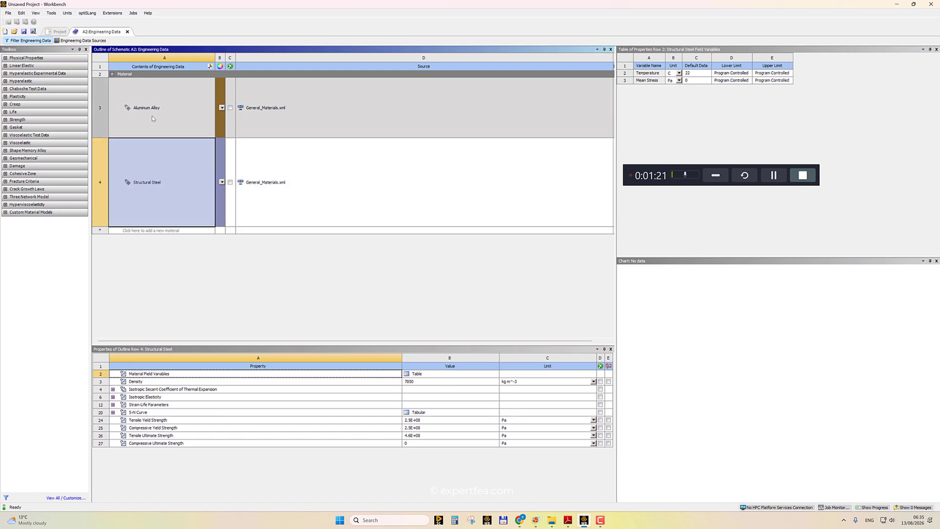
click(152, 117)
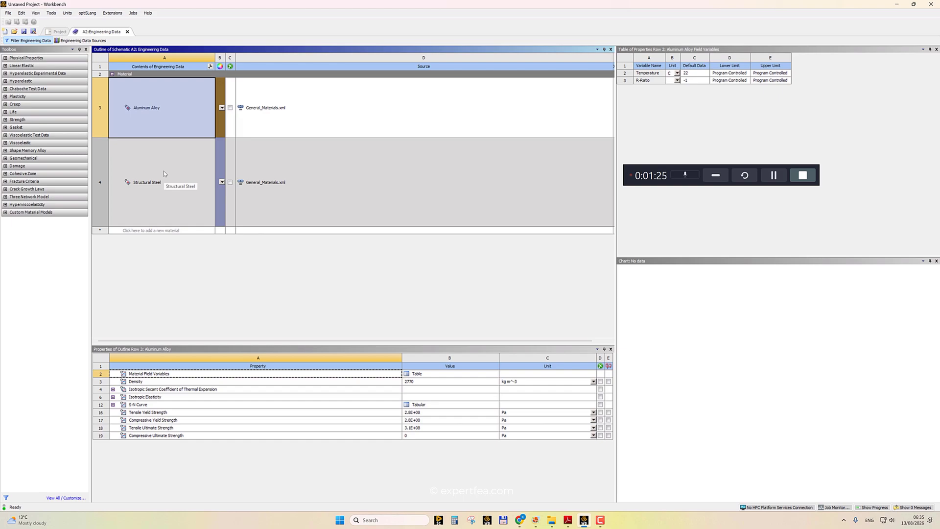
click(167, 169)
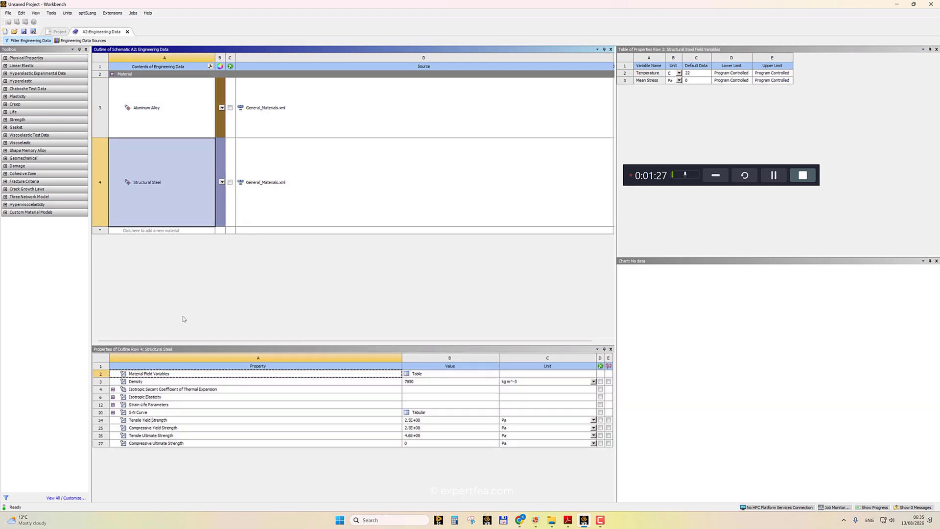
click(158, 120)
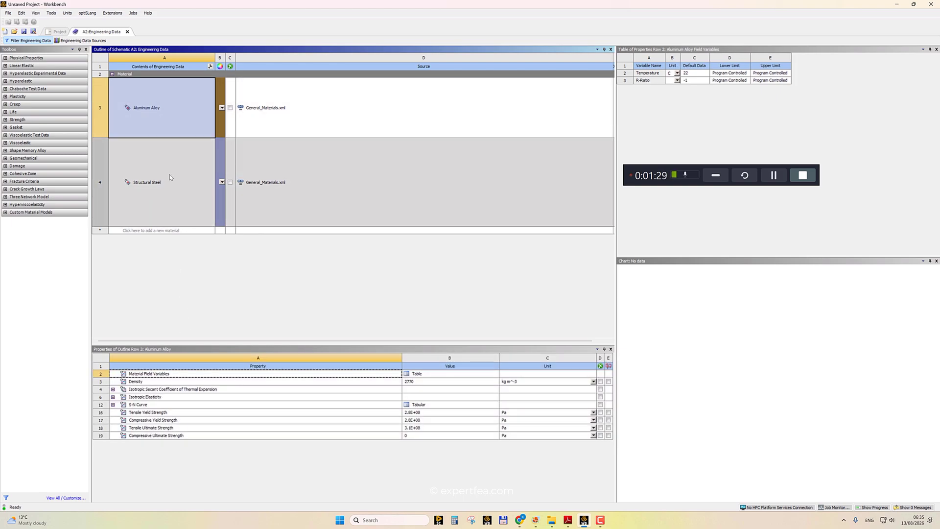
click(170, 175)
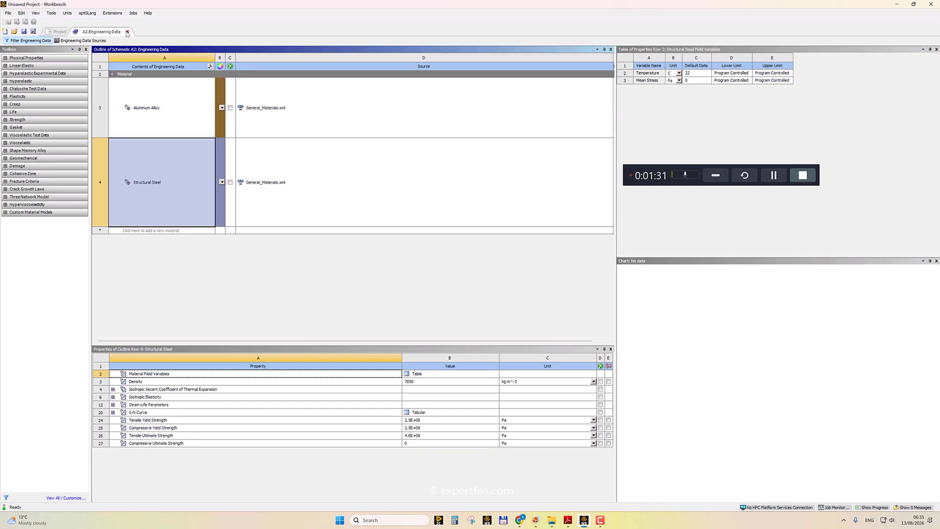
Return to the project and open the Geometry cell to launch the geometry editor.
click(127, 32)
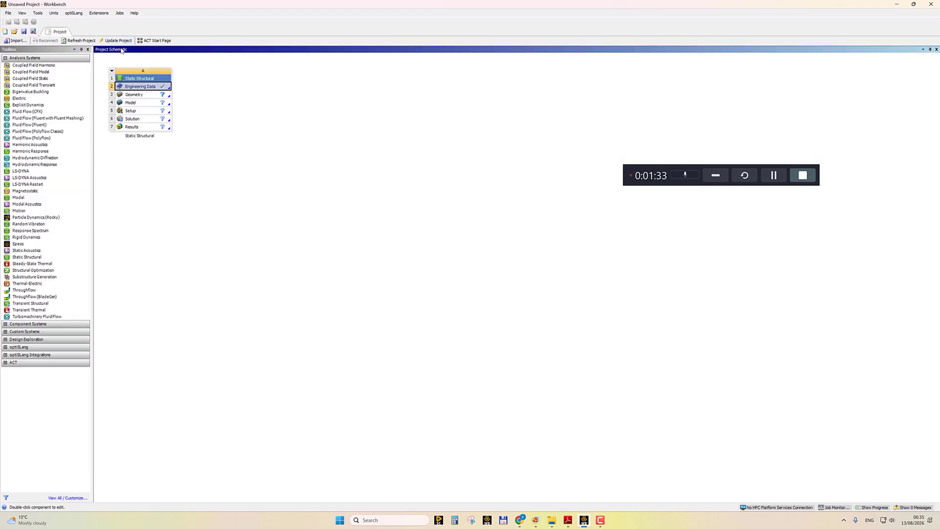
double_click(135, 95)
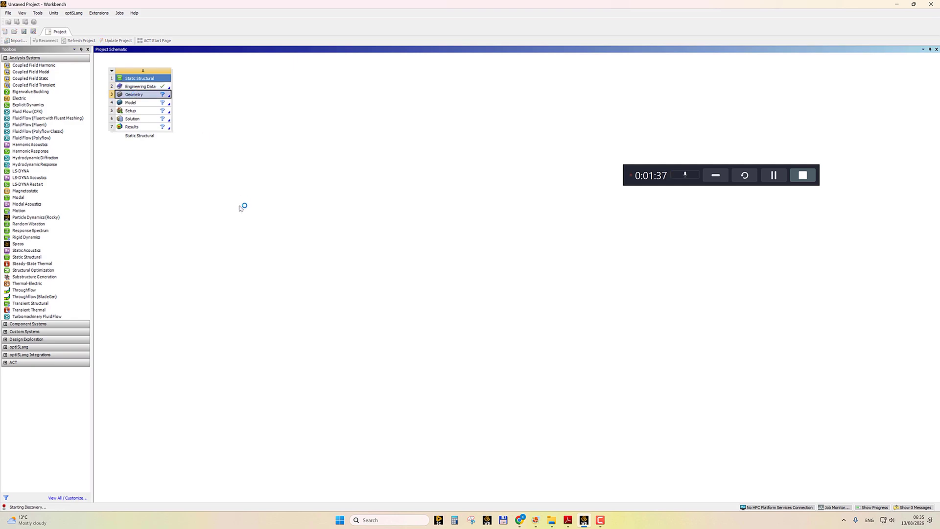
right_click(138, 96)
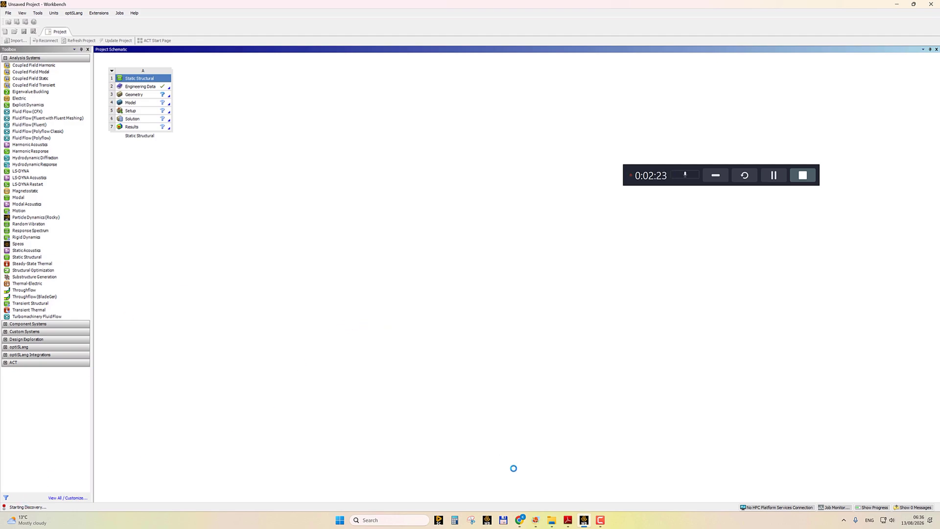
Capture a blank screen area with the Snipping Tool to use as a sketching canvas.
click(470, 520)
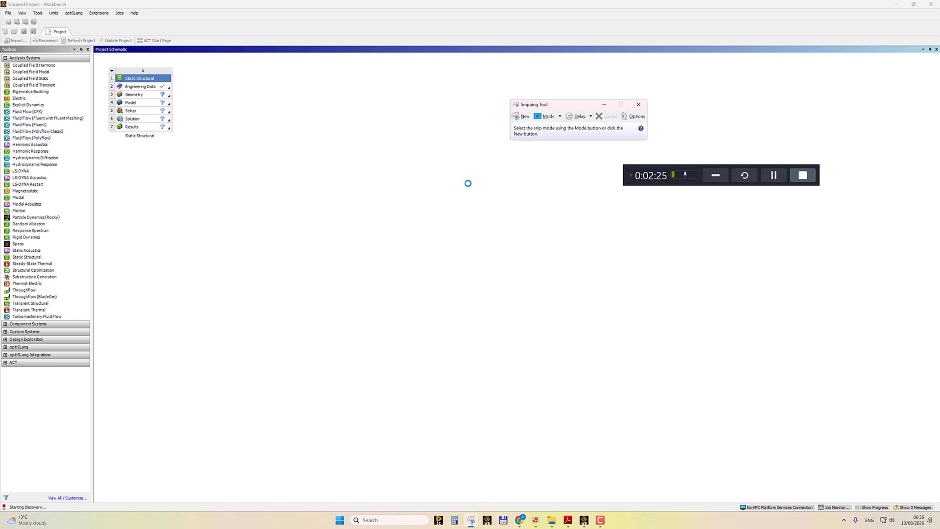
click(523, 117)
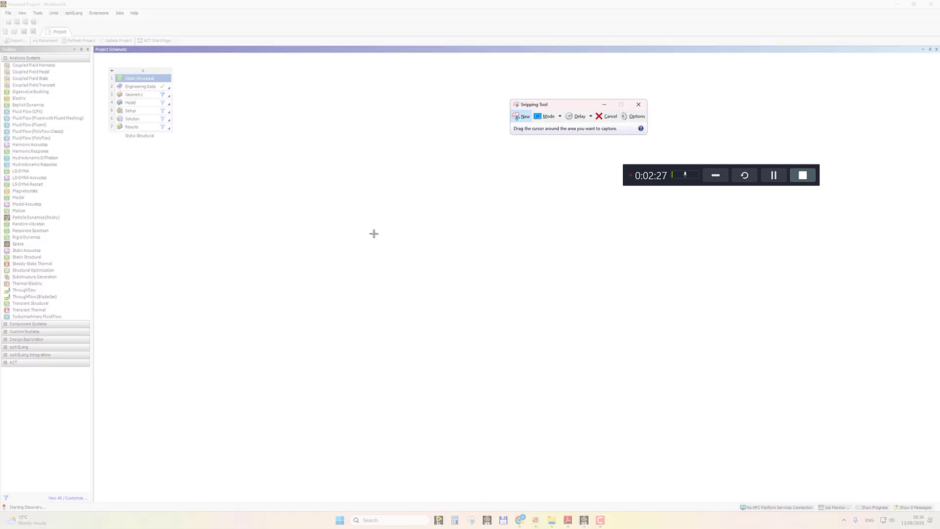
drag(362, 225, 667, 462)
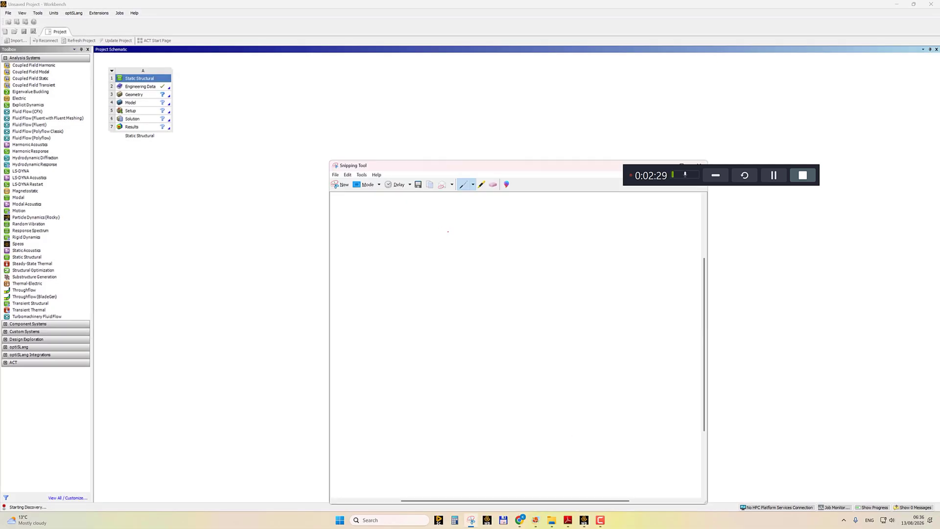
With the pen, sketch a bar fixed to a wall and pulled by an axial force F.
click(473, 184)
click(479, 211)
mouse_move(377, 228)
mouse_down()
mouse_move(382, 273)
mouse_move(568, 245)
mouse_up()
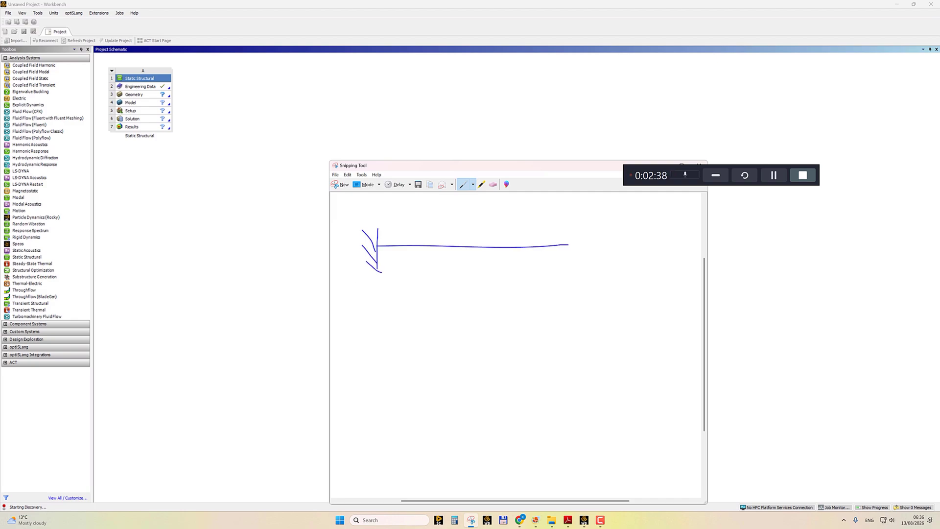
mouse_move(377, 267)
mouse_down()
mouse_move(377, 276)
mouse_move(571, 272)
mouse_move(625, 255)
mouse_move(620, 264)
mouse_up()
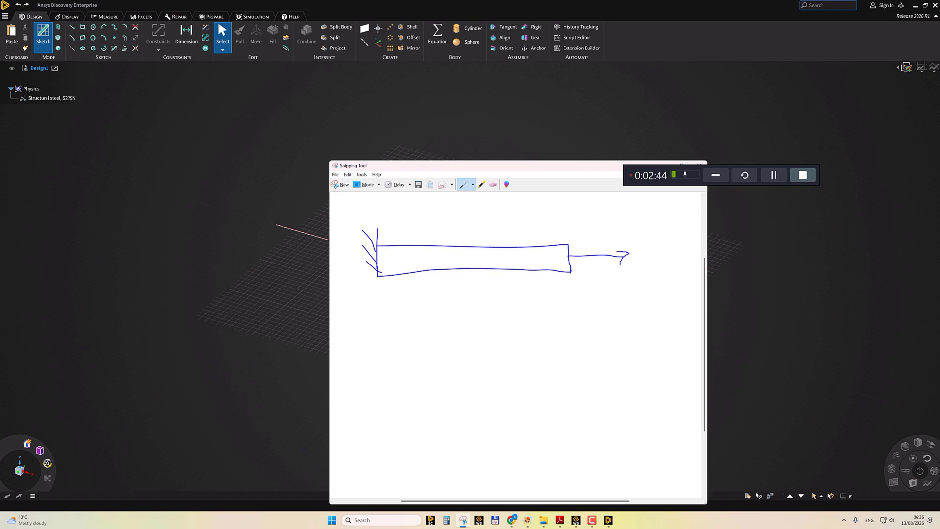
mouse_move(579, 219)
mouse_down()
mouse_move(584, 235)
mouse_move(593, 218)
mouse_move(604, 225)
mouse_up()
drag(473, 225, 476, 277)
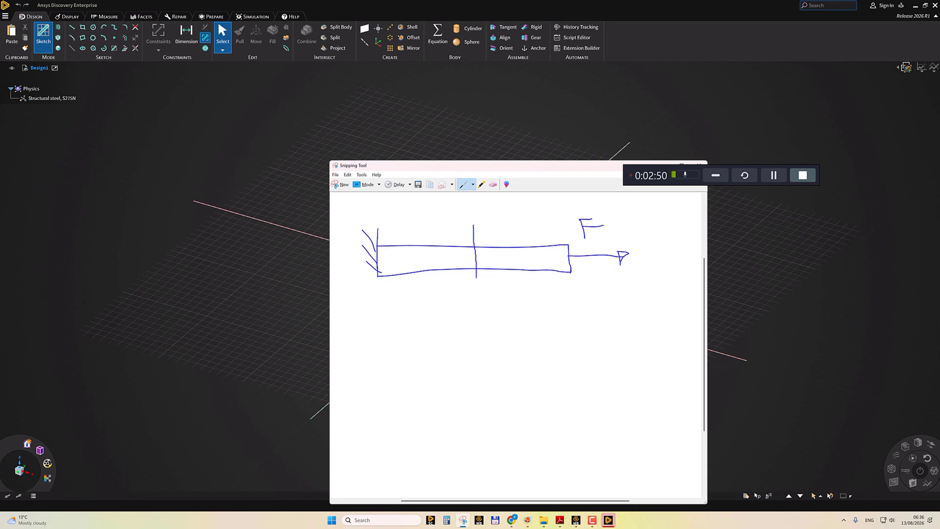
Mark a cross-section labelled A on the bar and write the stress formula σ = F/A.
drag(473, 238, 475, 274)
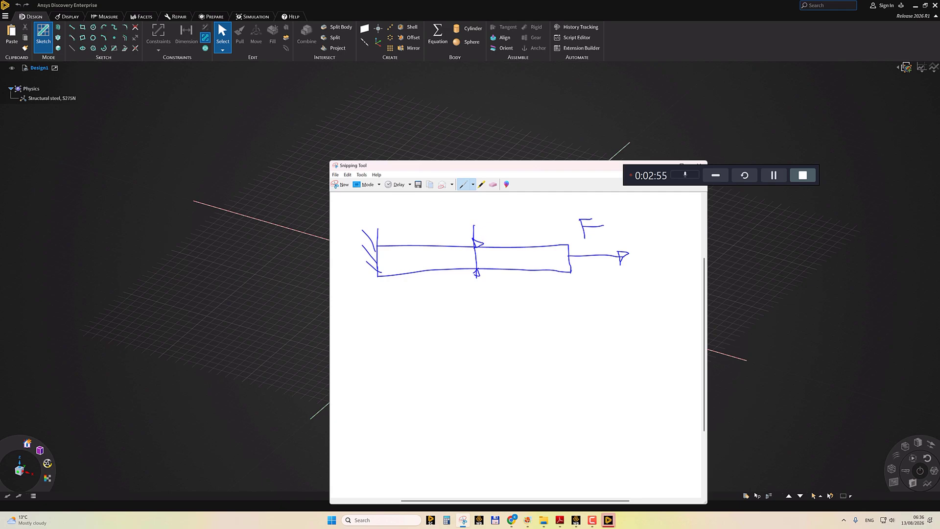
mouse_move(473, 225)
mouse_down()
mouse_move(506, 226)
mouse_move(508, 211)
mouse_up()
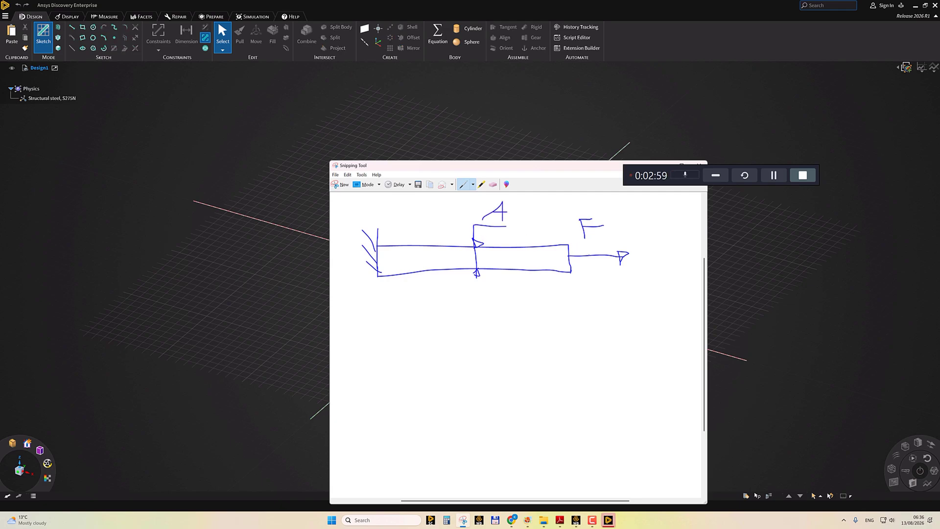
mouse_move(395, 301)
mouse_down()
mouse_move(397, 321)
mouse_move(405, 295)
mouse_move(443, 315)
mouse_move(445, 329)
mouse_up()
mouse_move(453, 296)
mouse_down()
mouse_move(454, 313)
mouse_move(469, 296)
mouse_move(480, 323)
mouse_move(461, 353)
mouse_up()
mouse_move(468, 335)
mouse_down()
mouse_move(474, 356)
mouse_move(477, 348)
mouse_up()
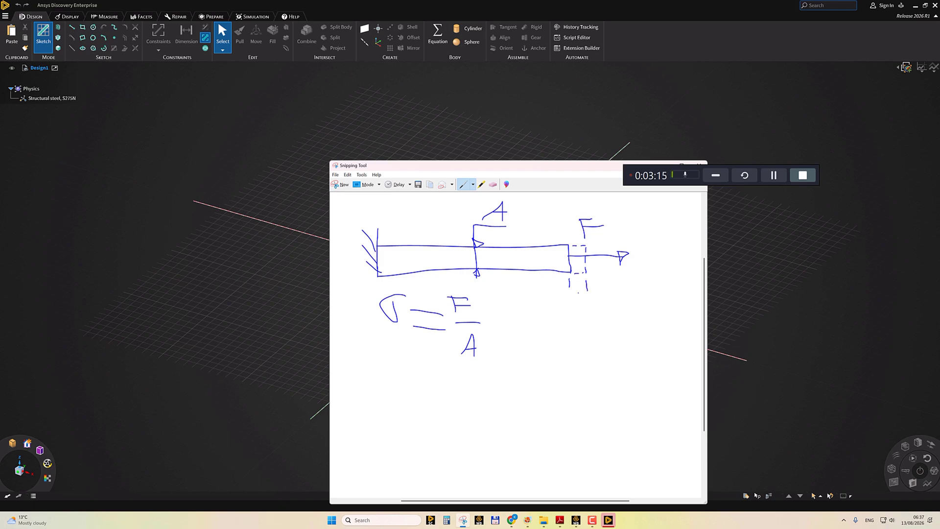
Mark the elongation Δl at the bar's free end and write the formula Δl = F·l / (E·A) below the stress formula.
mouse_move(564, 285)
mouse_down()
mouse_move(618, 284)
mouse_move(608, 284)
mouse_move(616, 274)
mouse_move(619, 283)
mouse_up()
mouse_move(383, 394)
mouse_down()
mouse_move(375, 396)
mouse_move(428, 392)
mouse_up()
mouse_move(446, 382)
mouse_down()
mouse_move(468, 388)
mouse_move(456, 402)
mouse_move(472, 402)
mouse_move(493, 367)
mouse_move(539, 372)
mouse_move(524, 367)
mouse_move(541, 382)
mouse_up()
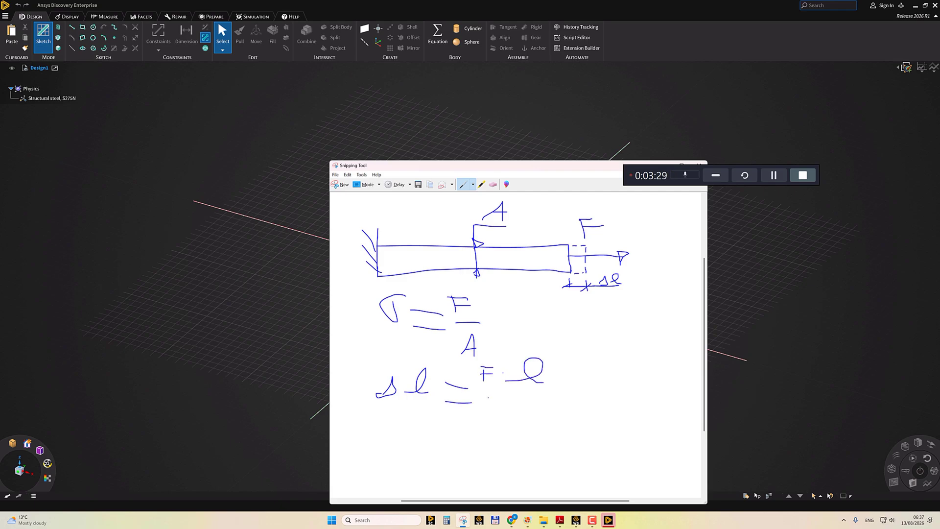
mouse_move(480, 392)
mouse_down()
mouse_move(544, 390)
mouse_move(485, 425)
mouse_move(497, 417)
mouse_up()
mouse_move(528, 420)
mouse_down()
mouse_move(532, 428)
mouse_move(532, 419)
mouse_up()
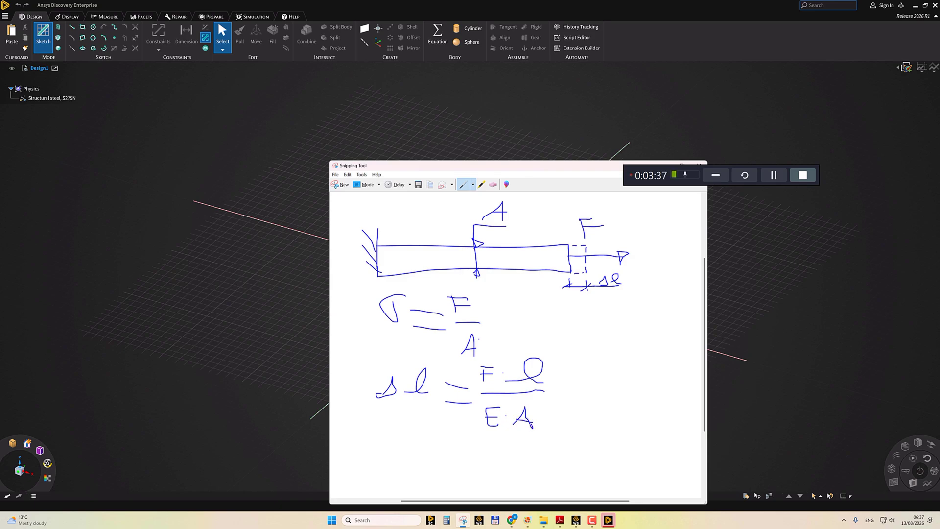
Sketch a 10 mm square rectangle from the origin on the sketch plane and return to 3D.
click(671, 47)
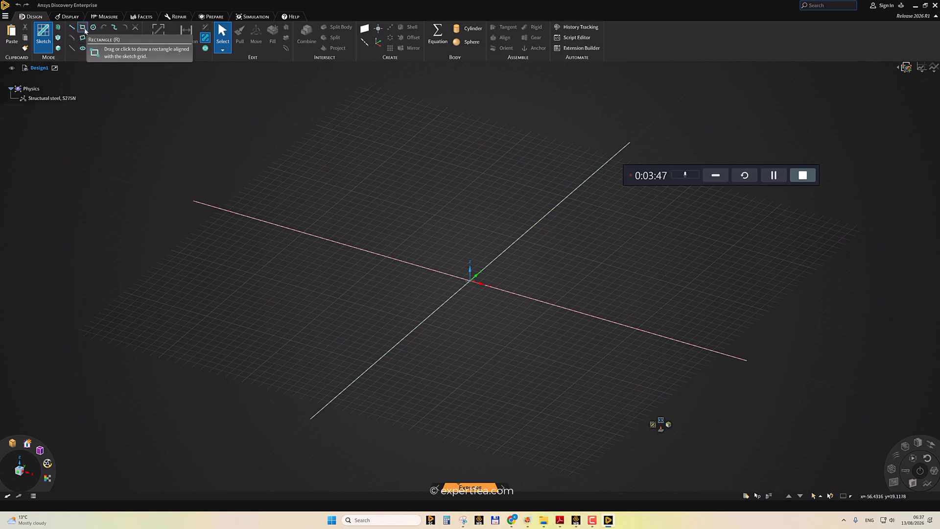
click(83, 28)
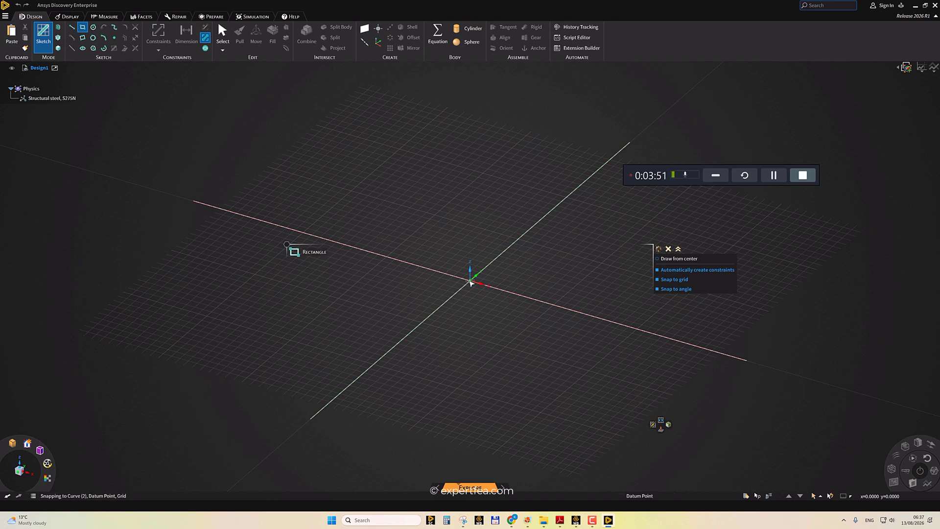
click(470, 282)
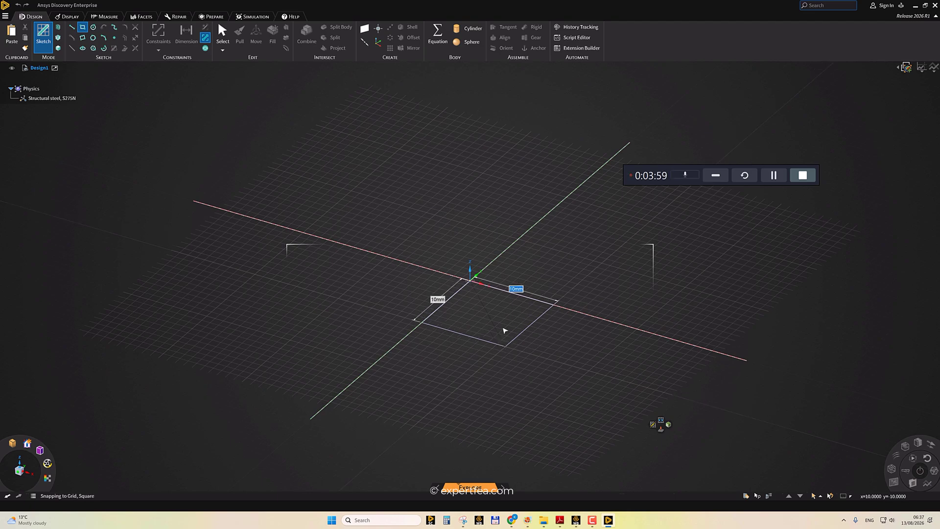
click(505, 331)
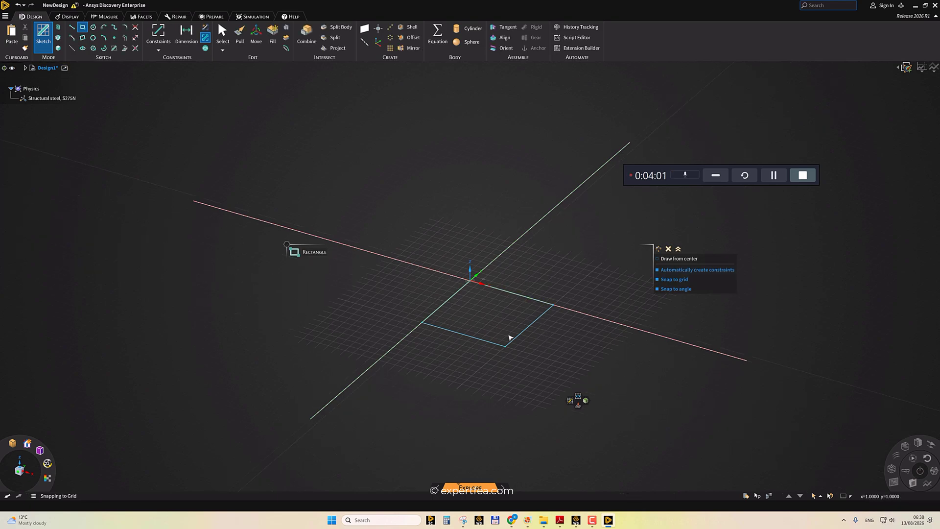
click(585, 401)
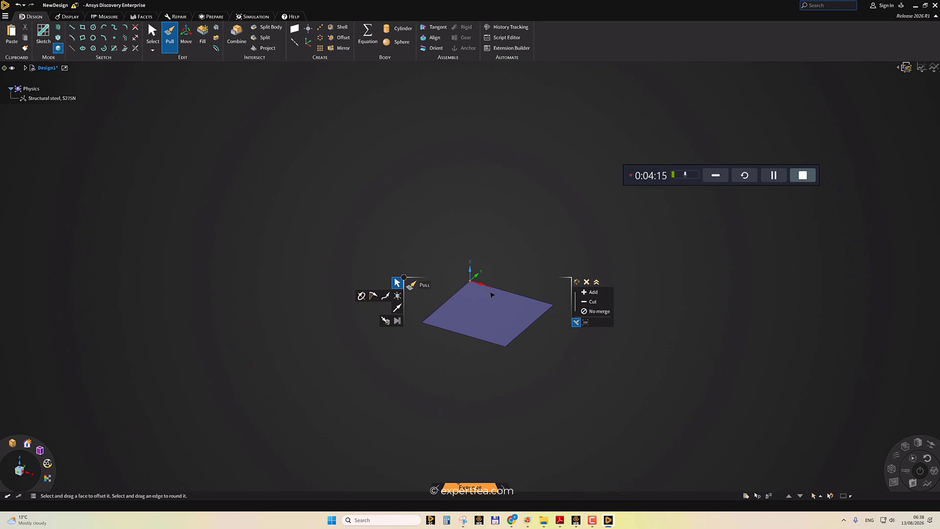
Pull the square face into a solid bar 150 mm long.
click(498, 312)
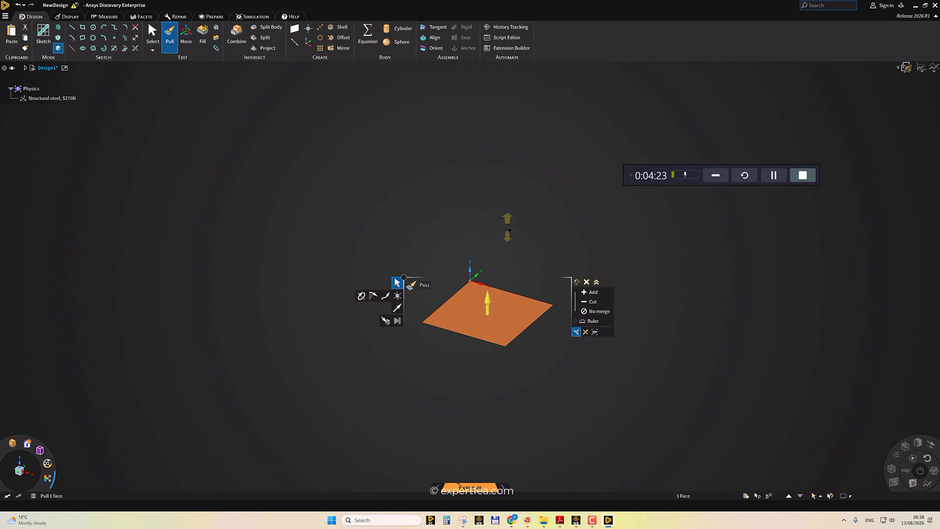
text(50)
key(Escape)
drag(509, 230, 451, 223)
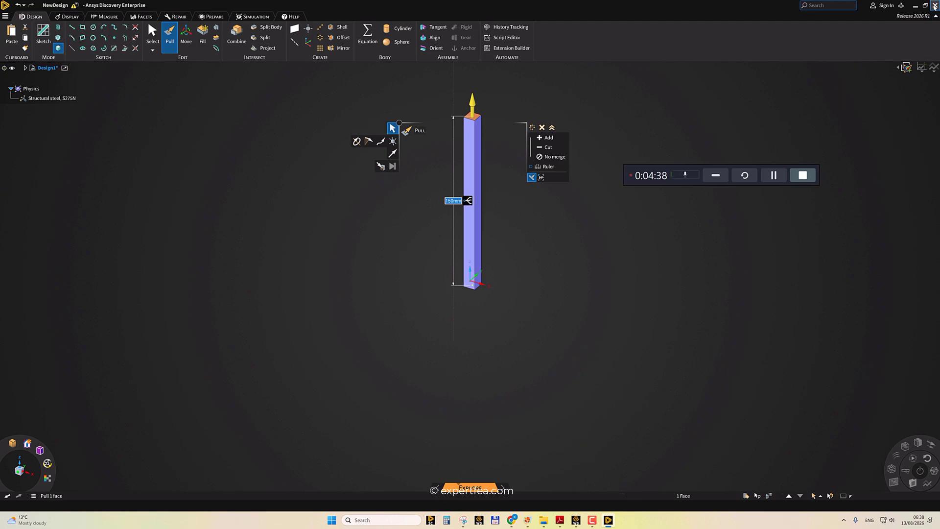
Close the geometry editor and open the Model cell to launch Mechanical.
click(935, 6)
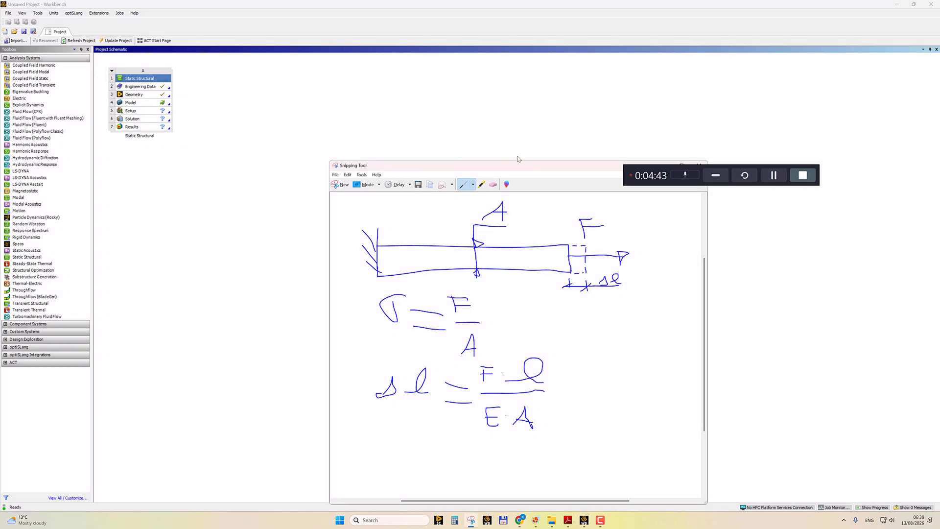
drag(545, 166, 398, 163)
click(518, 162)
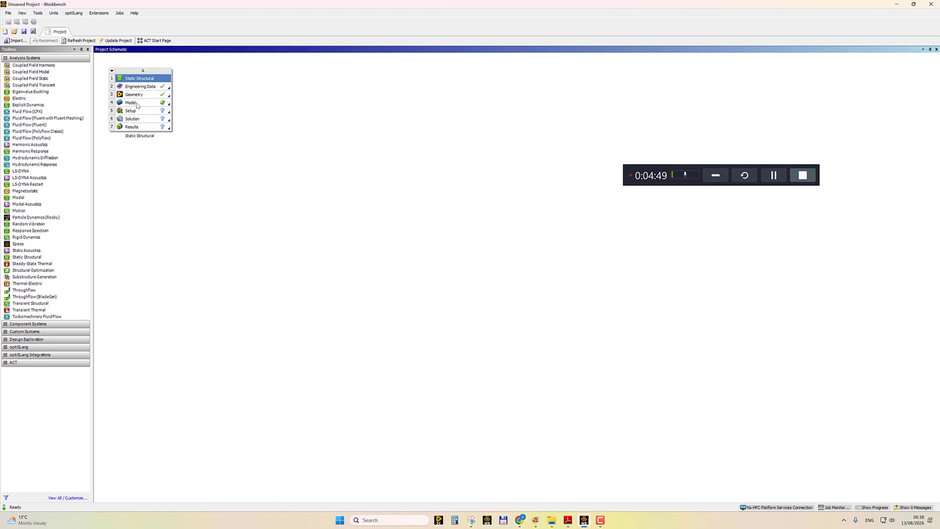
double_click(136, 103)
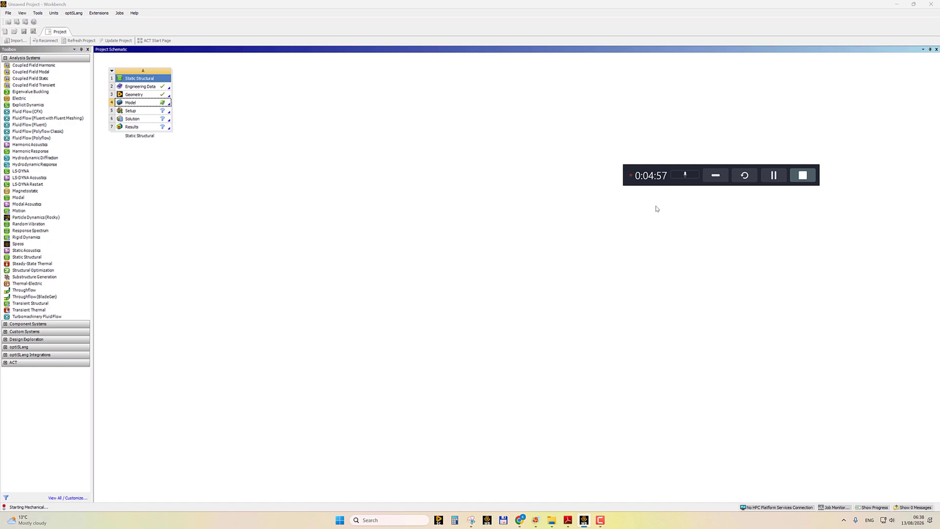
drag(640, 180, 744, 365)
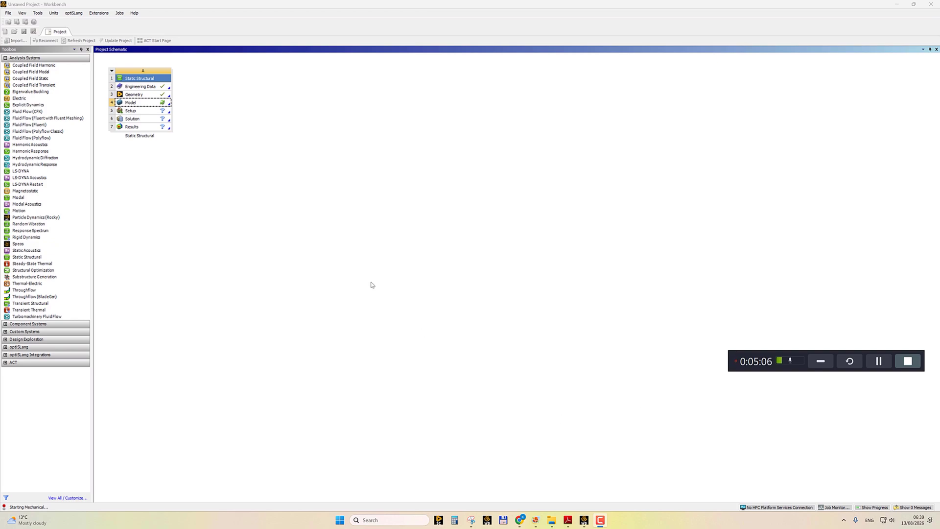
drag(93, 230, 80, 233)
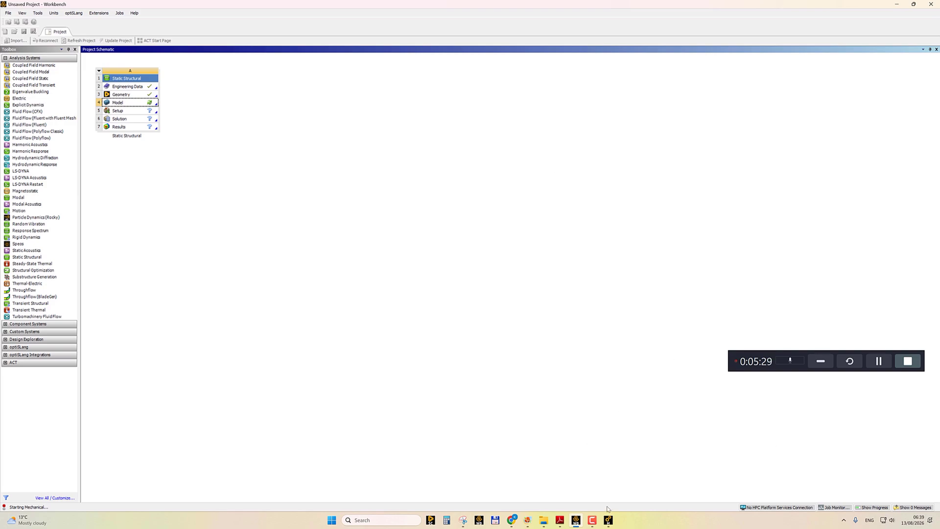
click(609, 521)
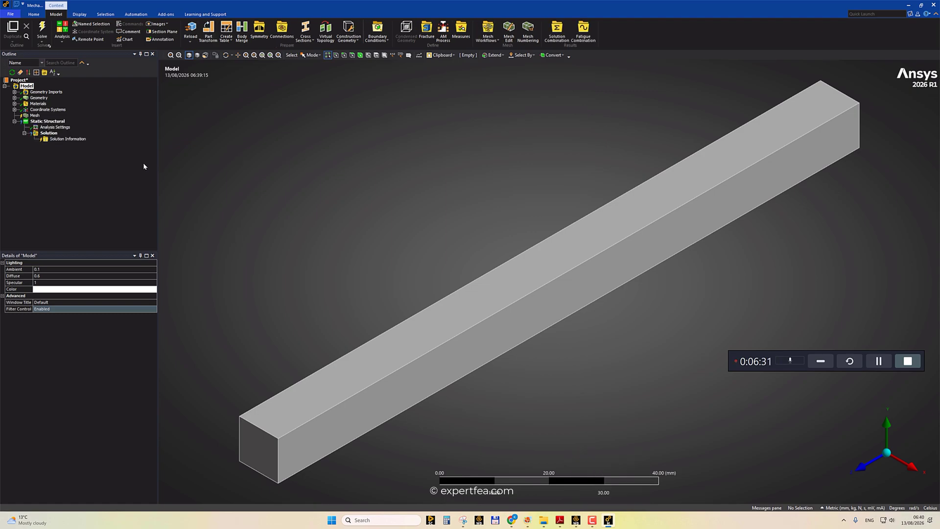
Rename the imported solid body under Geometry to beam.
middle_drag(379, 227, 403, 260)
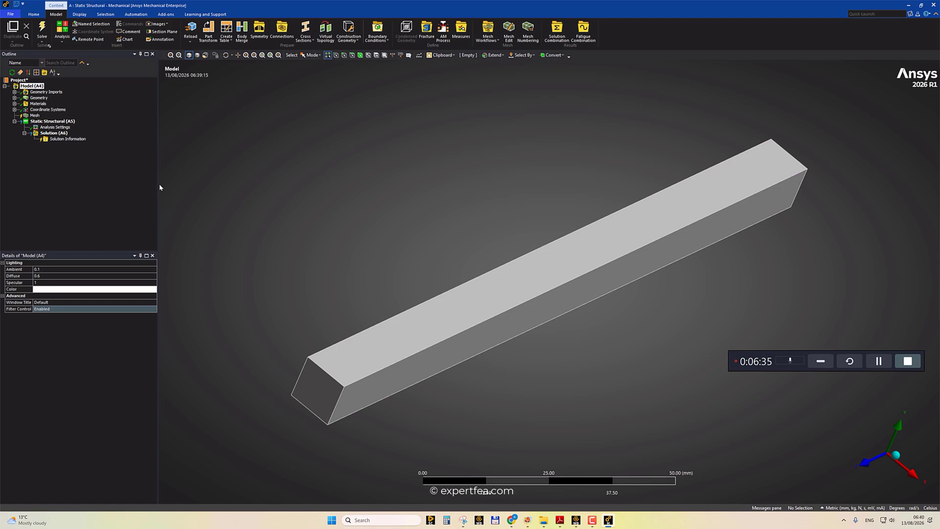
drag(158, 184, 78, 195)
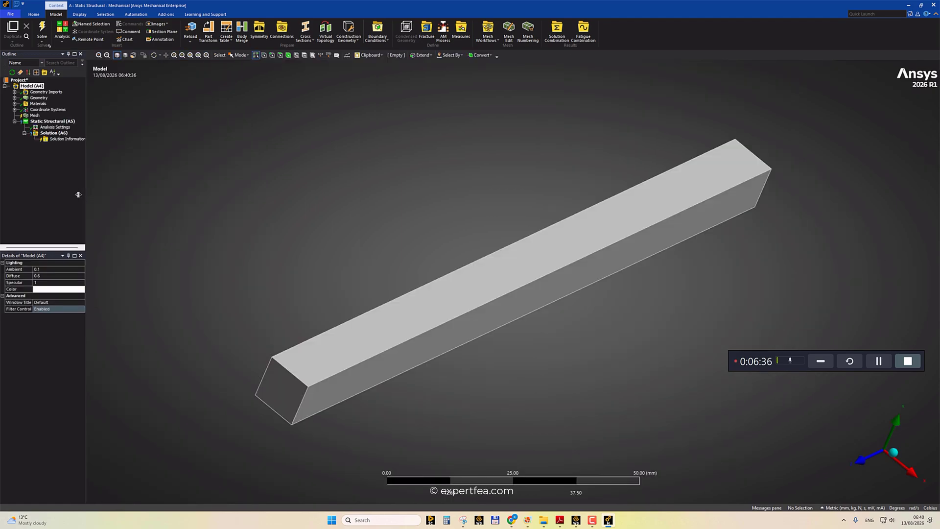
click(14, 92)
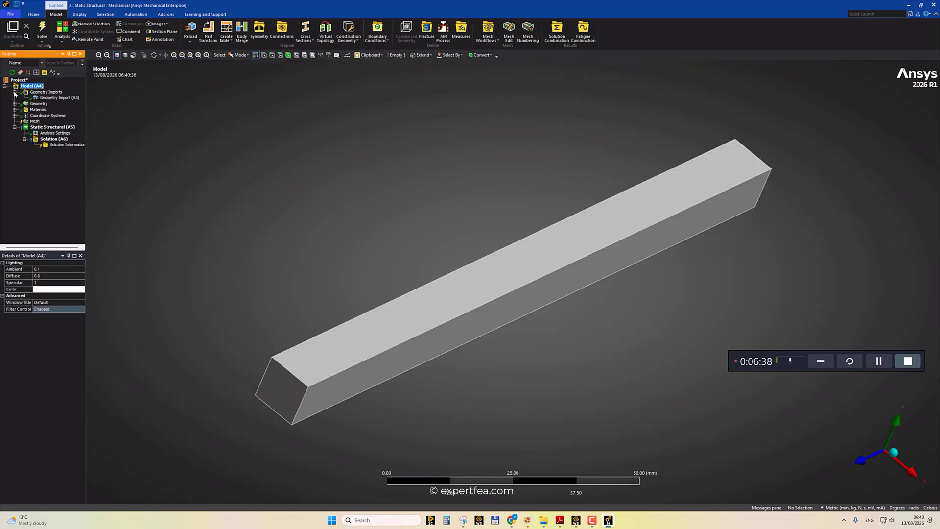
click(61, 97)
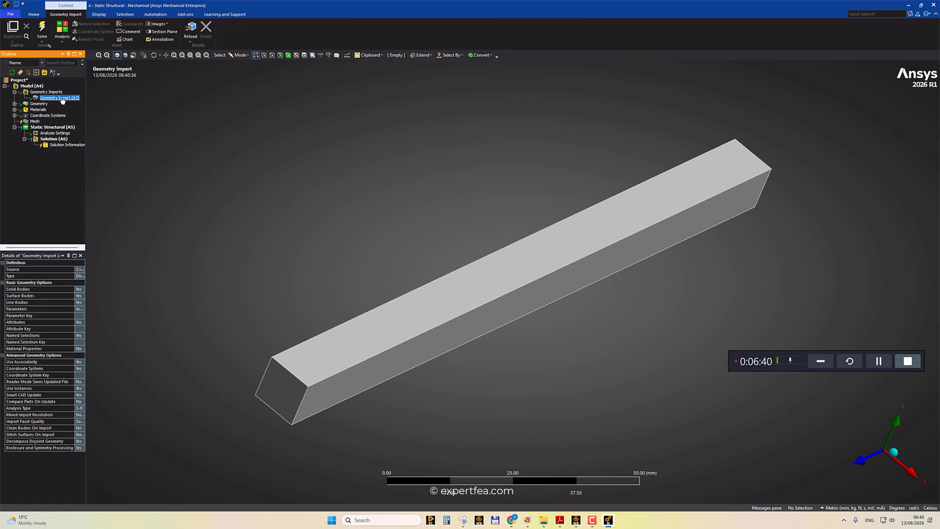
click(14, 92)
click(14, 97)
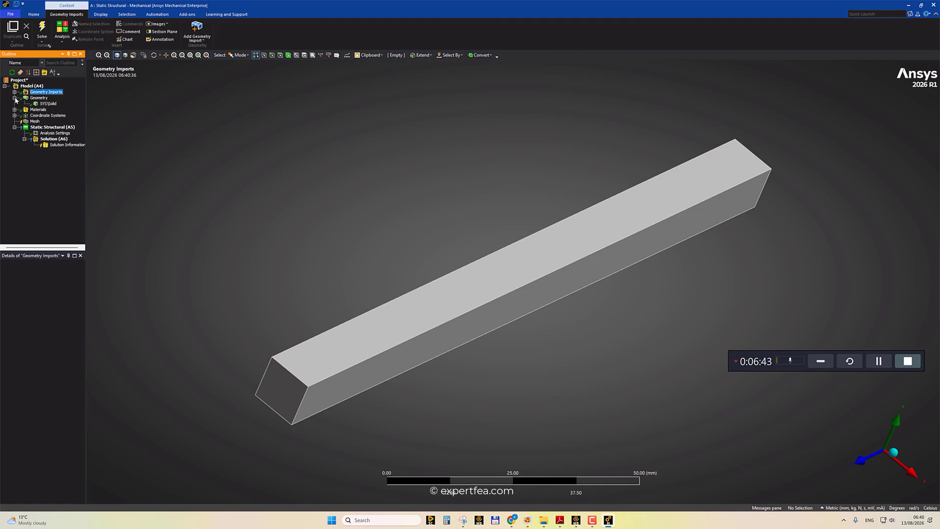
click(46, 104)
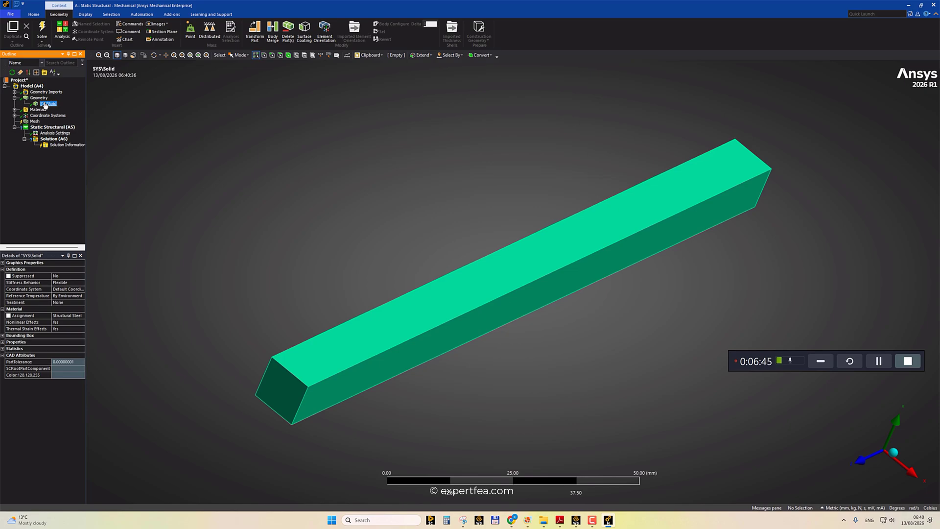
right_click(46, 105)
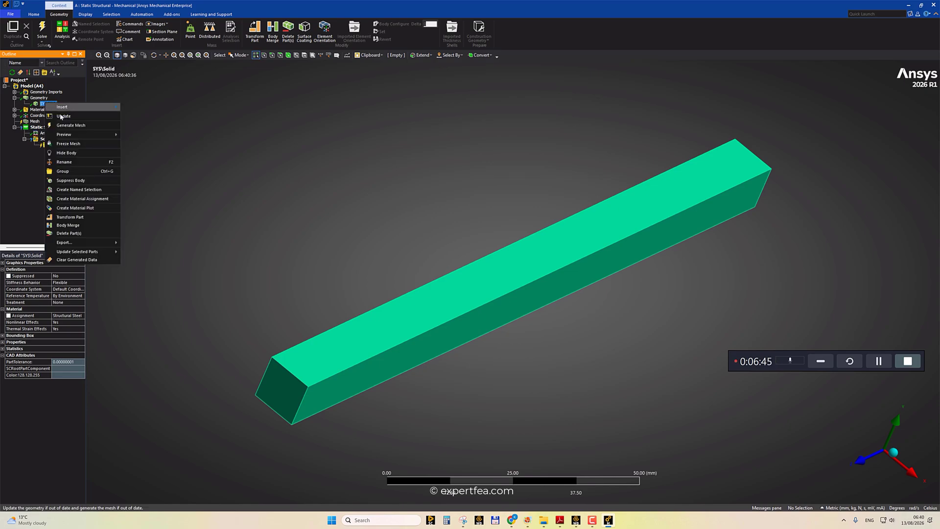
click(81, 164)
text(beam)
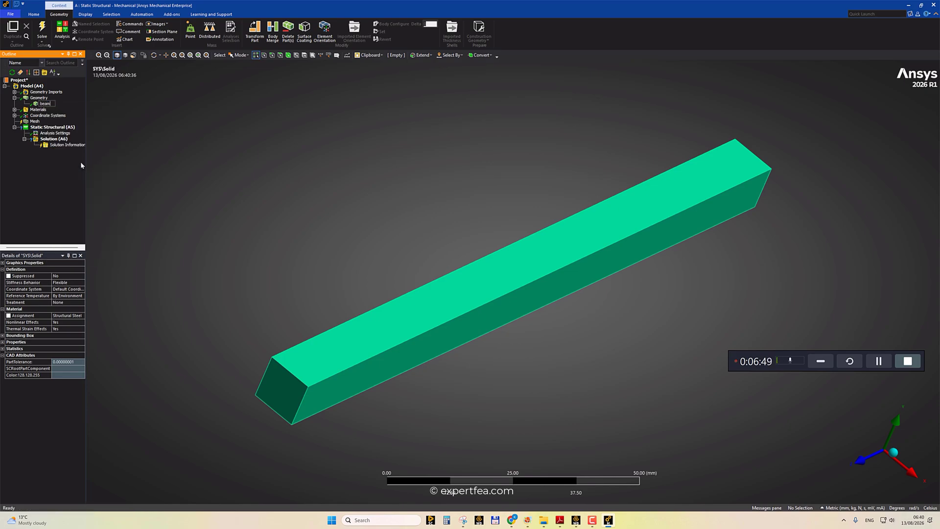
key(Return)
Review the beam's material assignment and the Structural Steel and Aluminum Alloy property data.
click(3, 270)
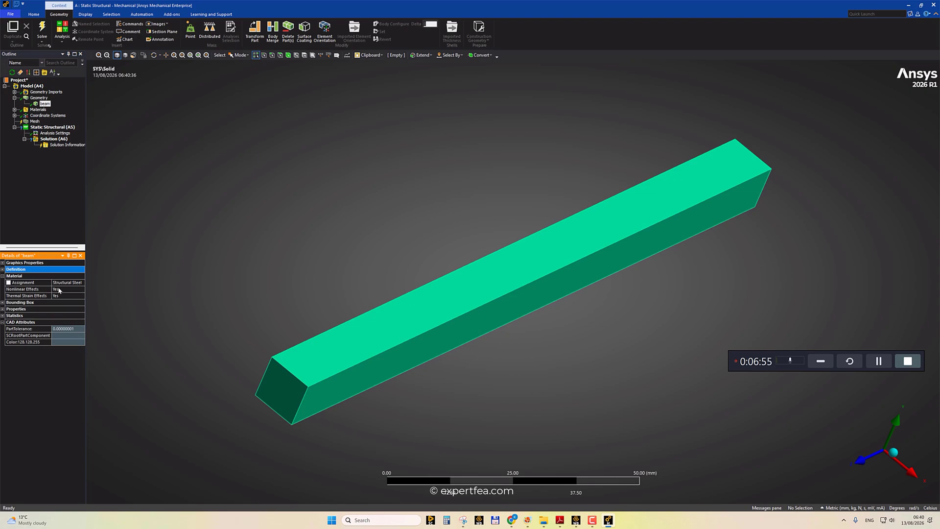
click(79, 283)
click(73, 228)
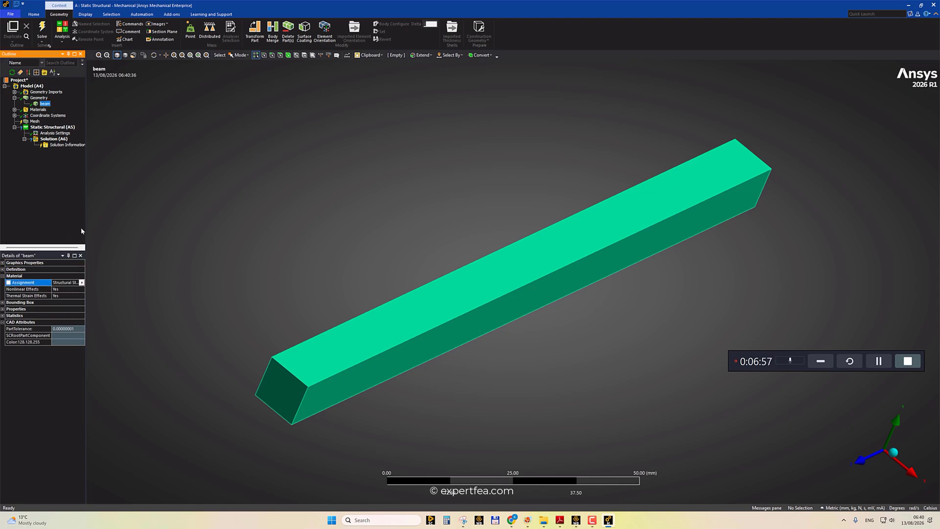
drag(84, 229, 99, 284)
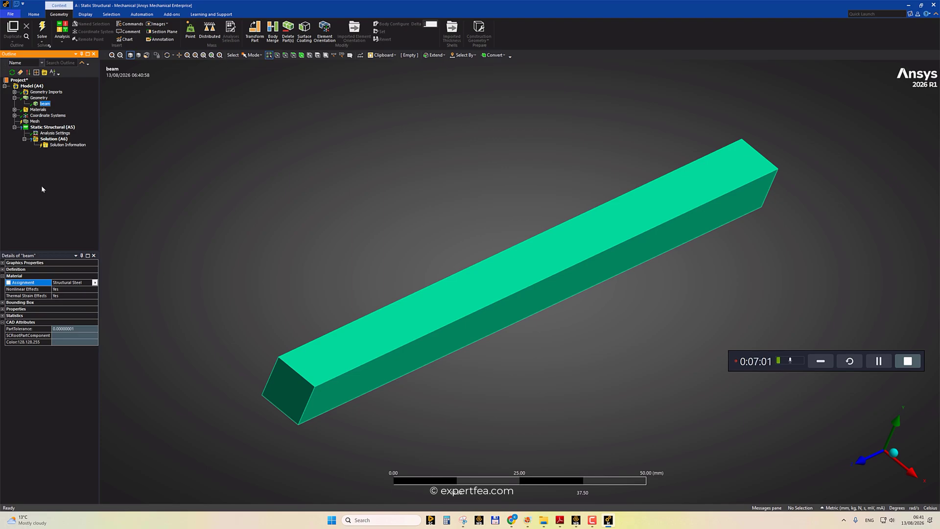
click(15, 101)
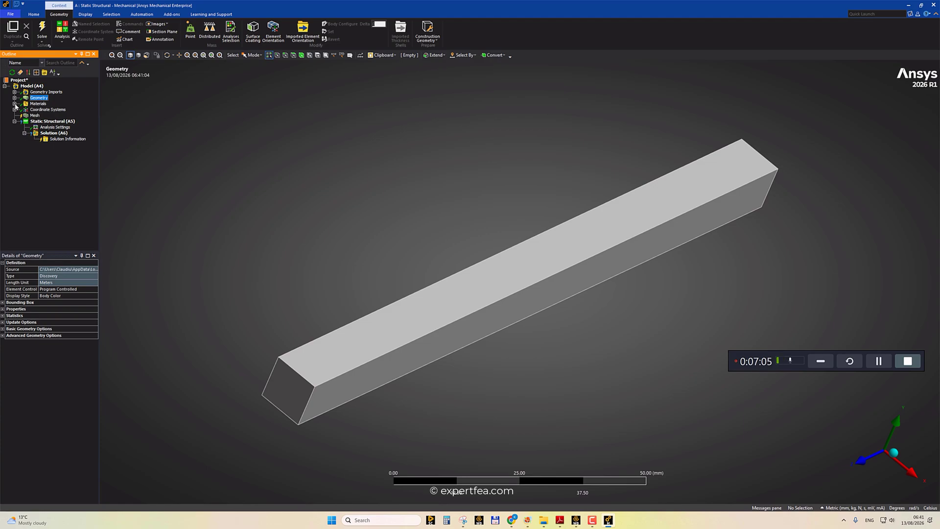
click(14, 104)
click(54, 110)
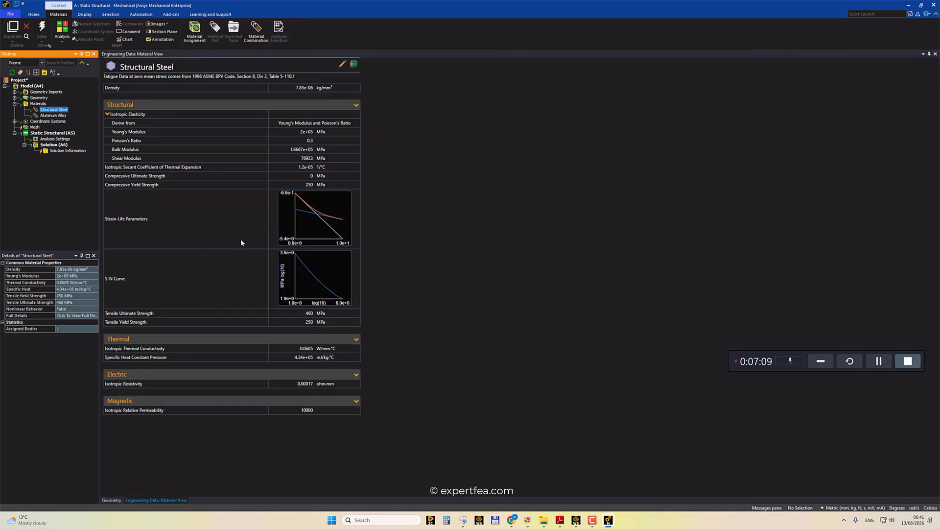
click(53, 116)
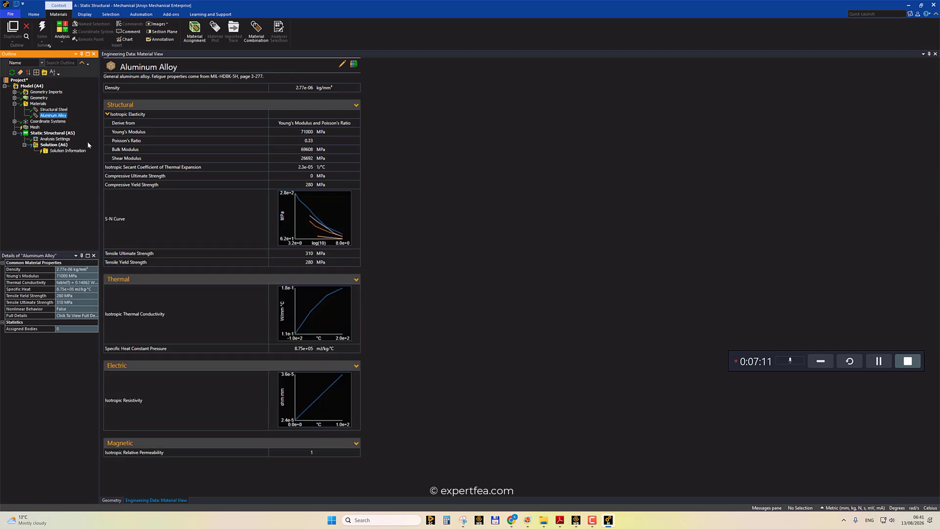
click(136, 116)
click(54, 109)
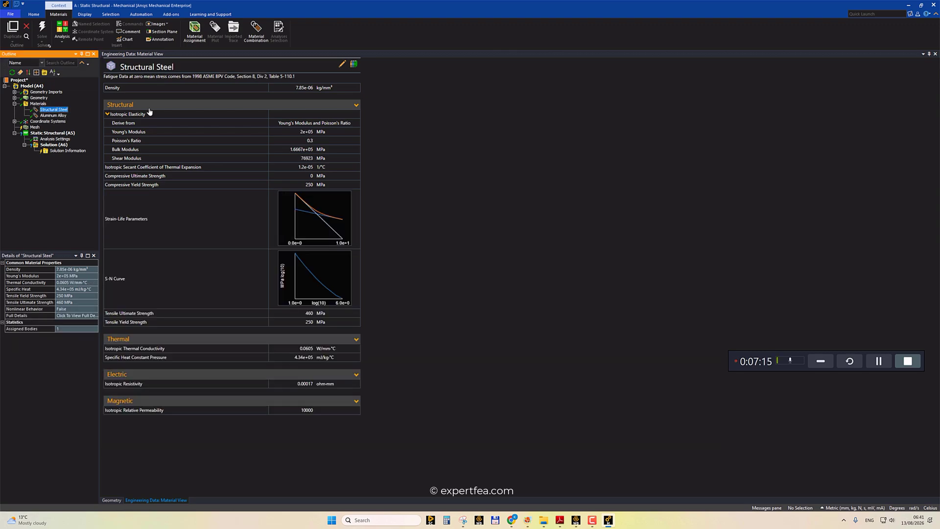
click(14, 104)
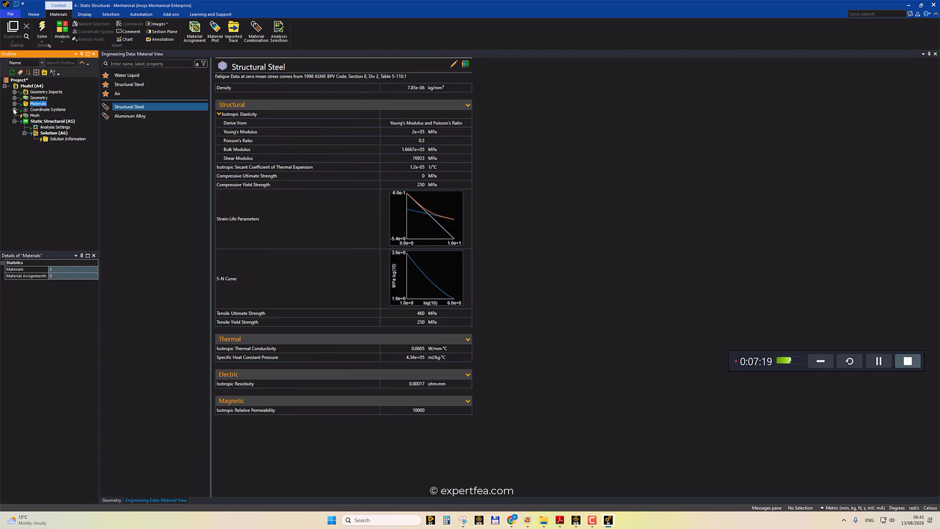
Inspect the Global Coordinate System's origin on the bar.
click(14, 109)
click(61, 115)
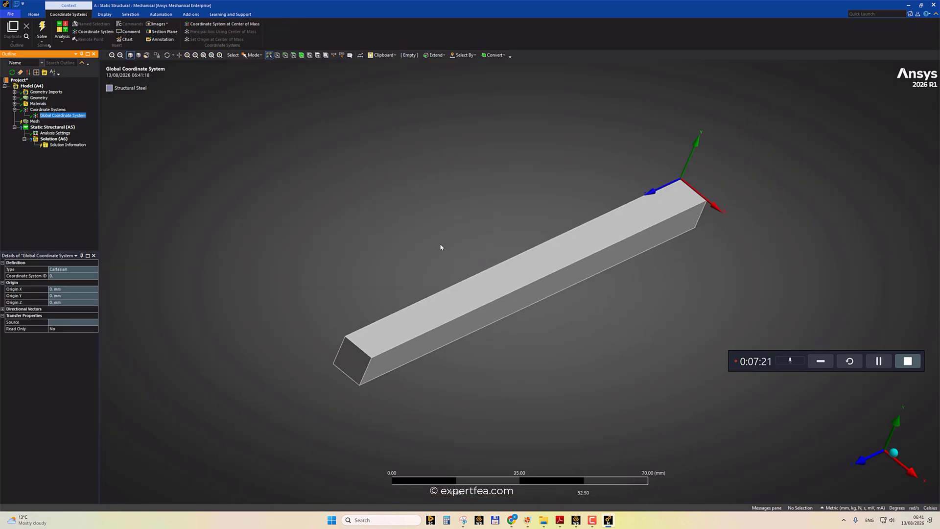
middle_drag(441, 247, 253, 278)
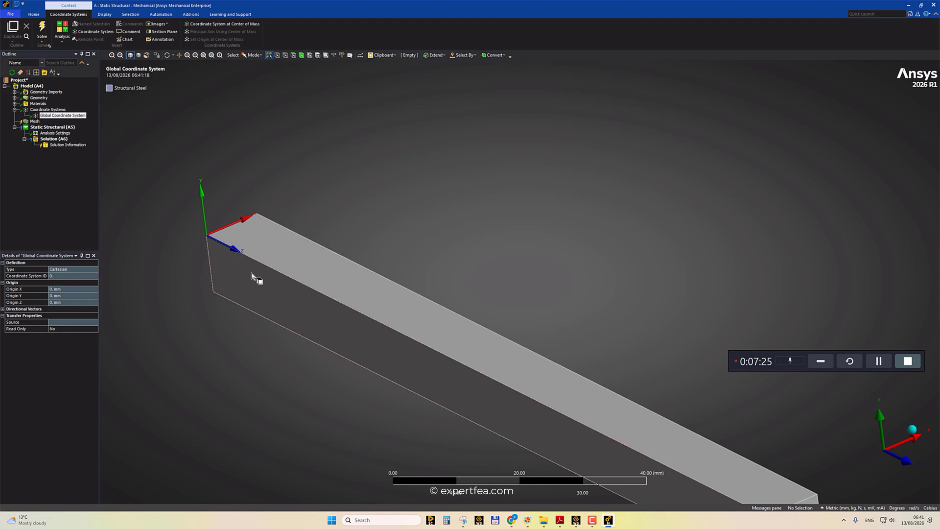
Generate the default mesh on the beam.
click(34, 121)
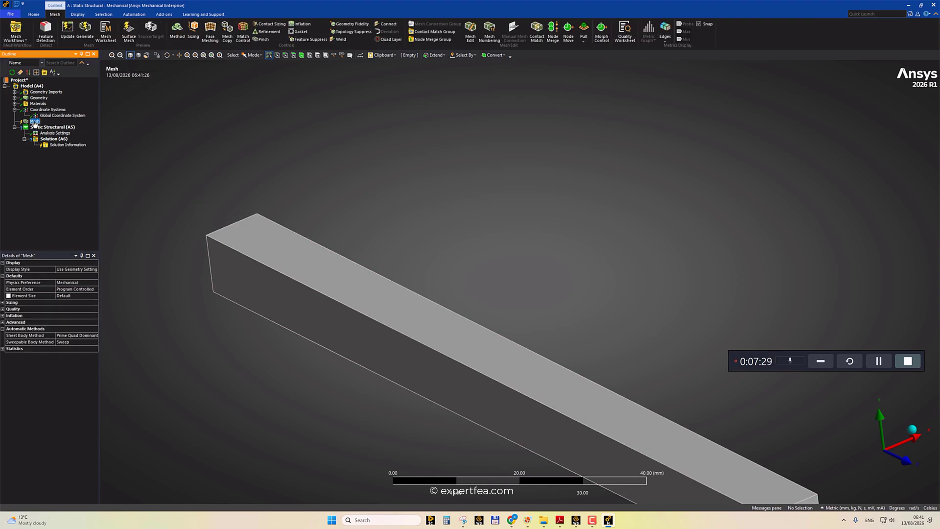
right_click(34, 123)
click(60, 142)
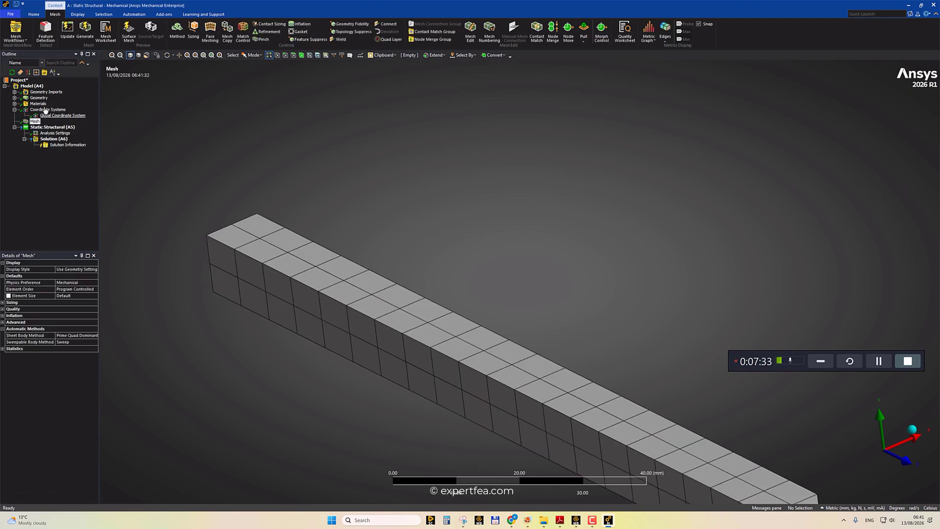
scroll(325, 200, down, 2)
middle_drag(498, 258, 713, 192)
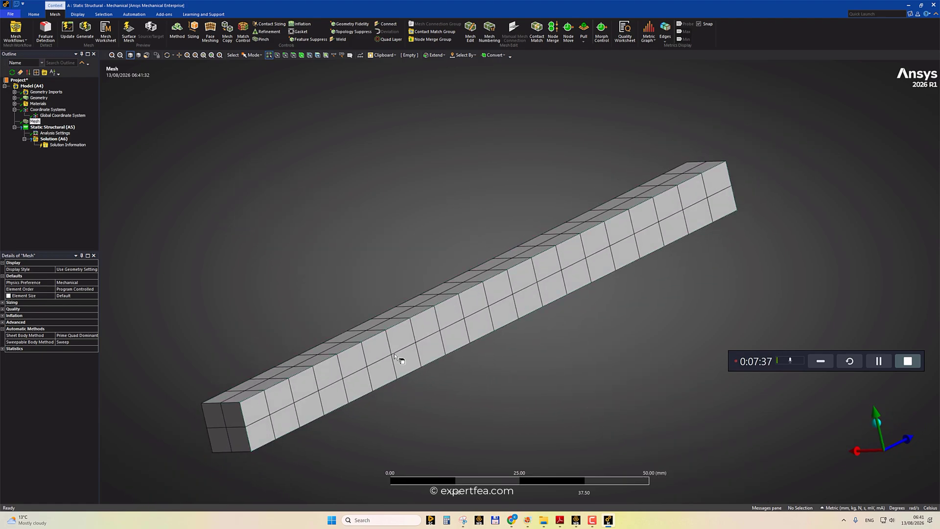
Apply a Fixed Support to one end face of the beam.
ctrl+middle_drag(395, 353, 453, 292)
scroll(354, 340, up, 2)
scroll(257, 359, down, 3)
scroll(313, 320, down, 2)
ctrl+middle_drag(534, 310, 450, 330)
middle_drag(516, 328, 417, 386)
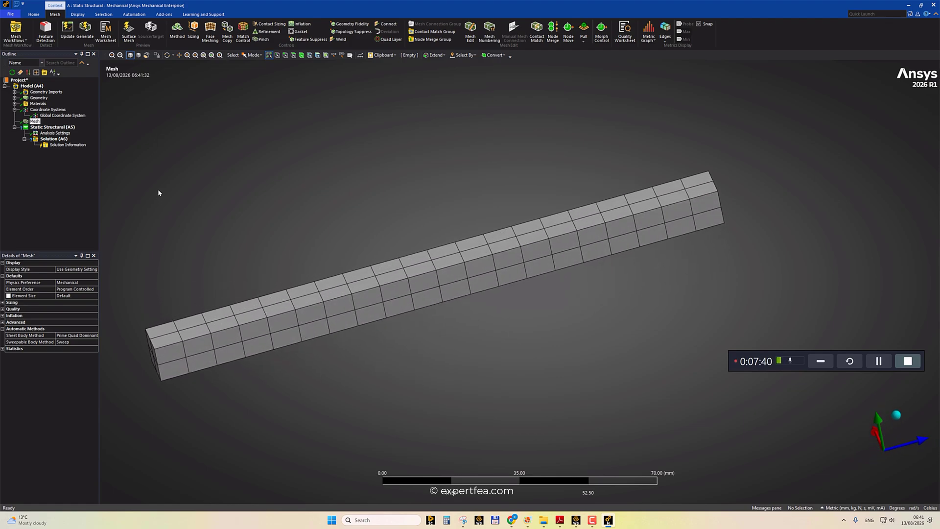
click(53, 127)
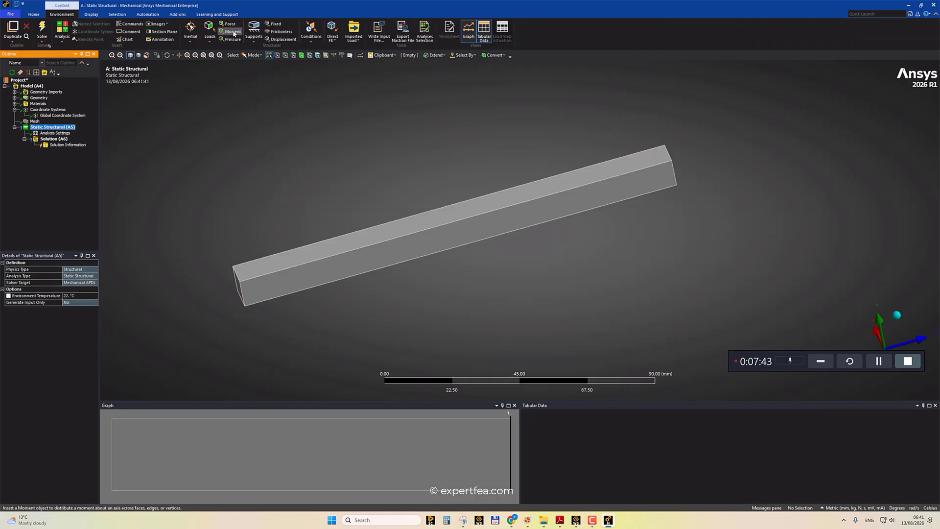
click(273, 25)
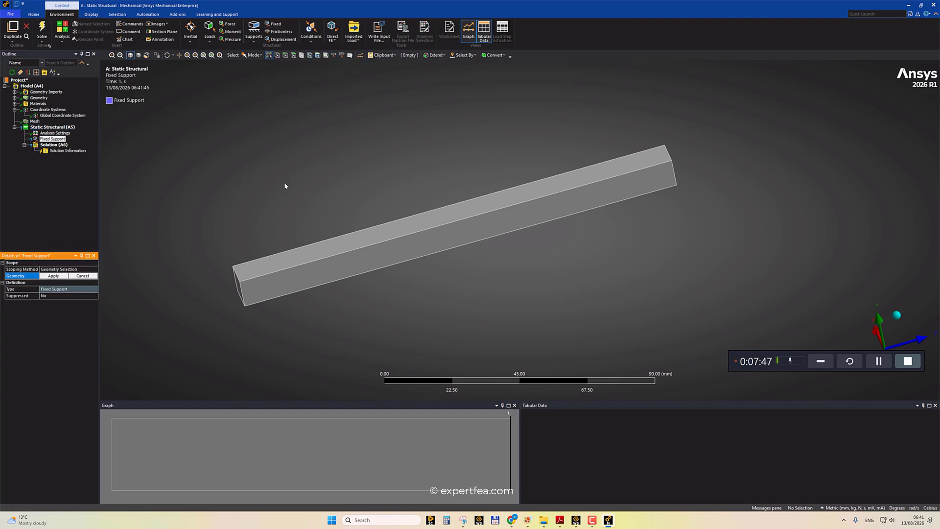
middle_drag(285, 186, 294, 230)
click(265, 274)
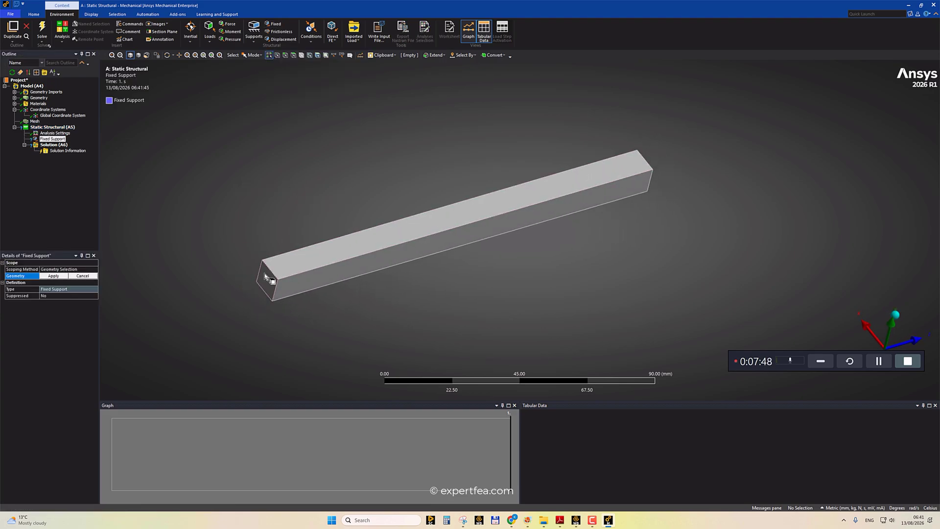
click(52, 277)
Apply a 20000 N force to the beam's opposite end face.
middle_drag(608, 206, 371, 253)
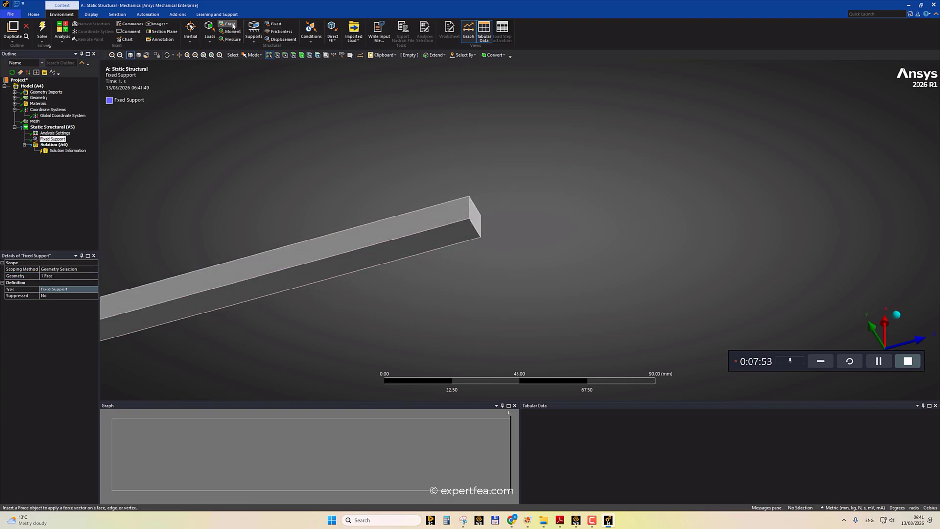
click(233, 26)
click(474, 218)
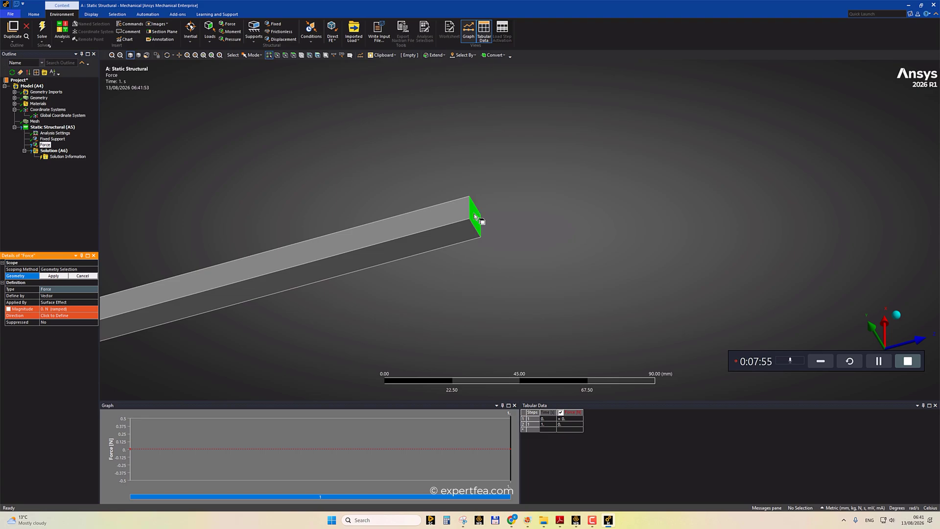
click(53, 276)
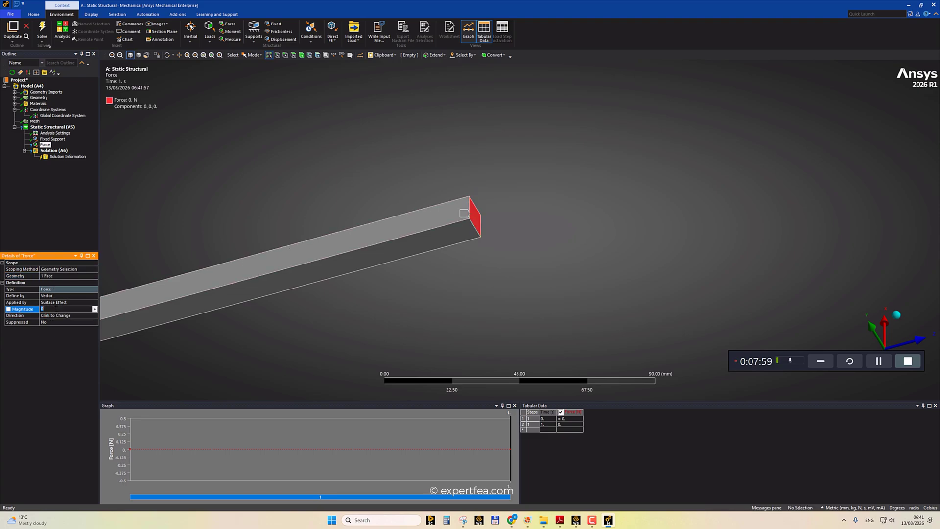
text(20000)
key(Return)
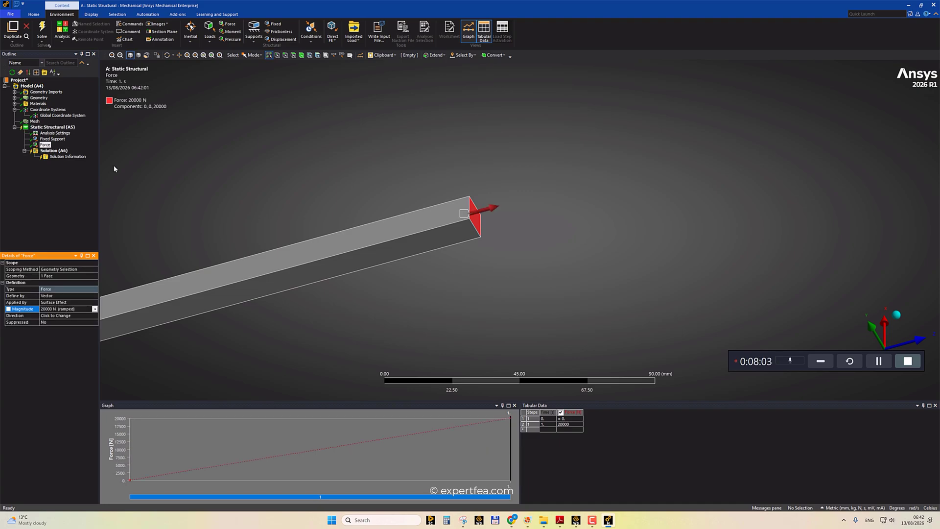
Insert Total Deformation and Directional Deformation results under Solution.
ctrl+middle_drag(325, 227, 541, 200)
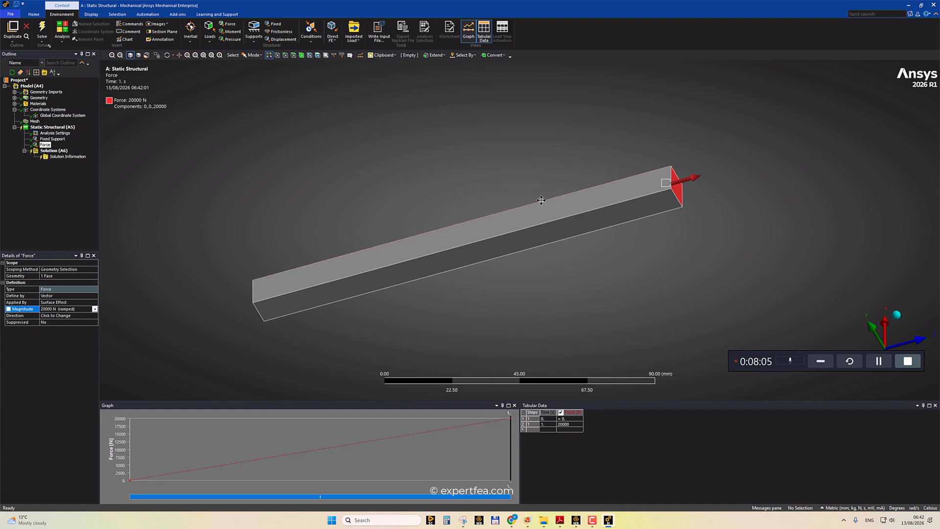
click(54, 151)
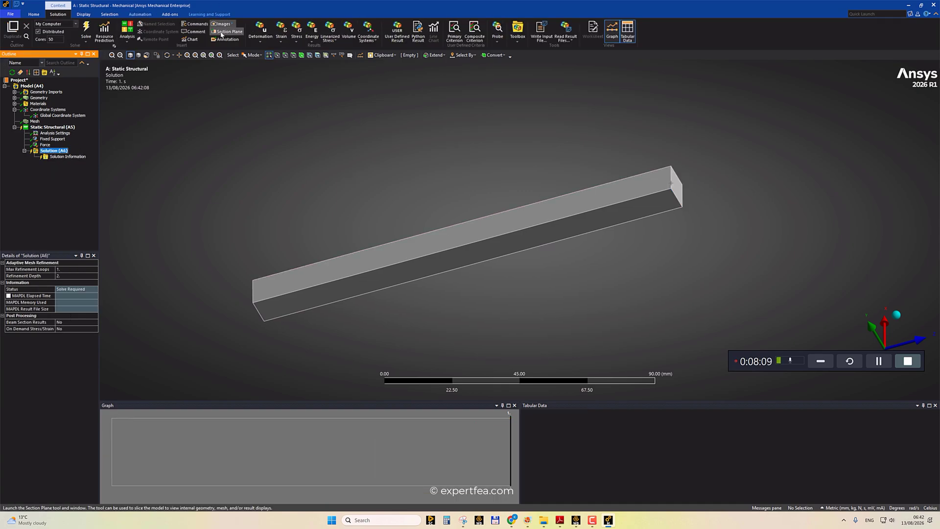
click(261, 39)
click(266, 47)
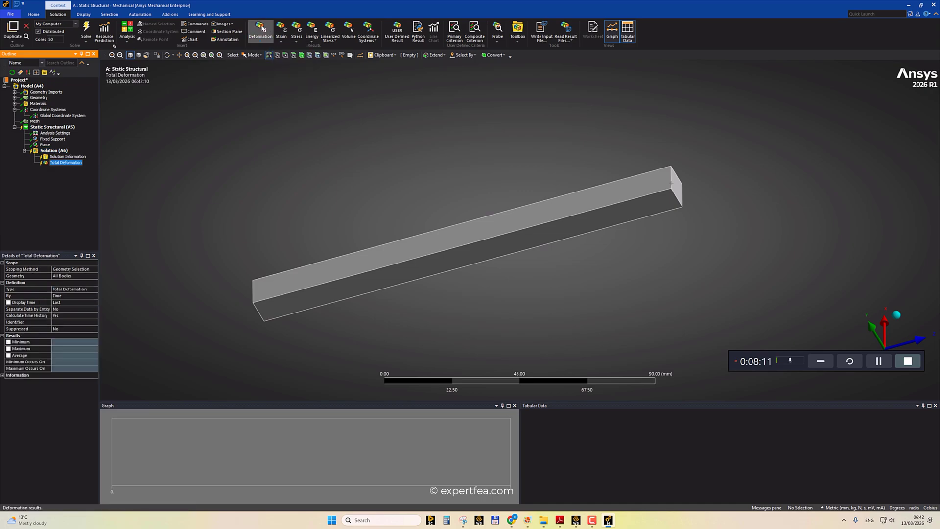
click(261, 35)
click(264, 56)
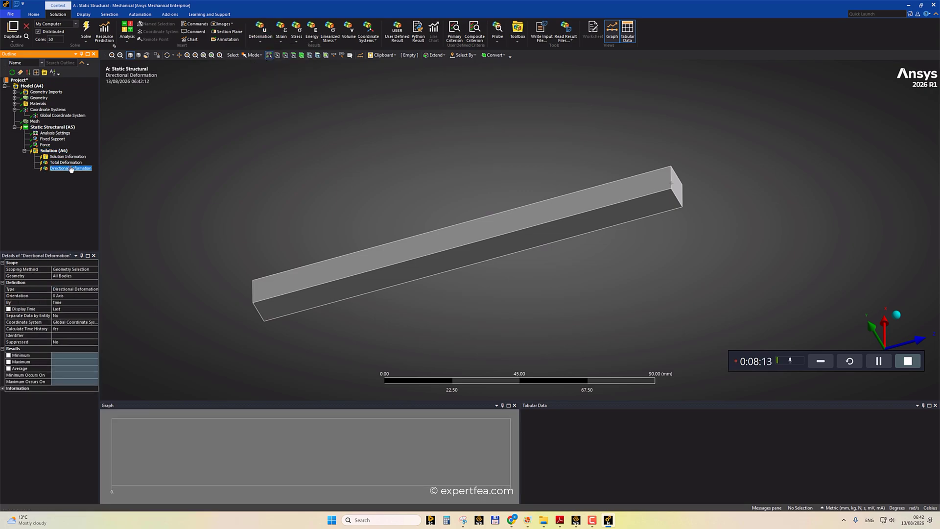
Insert Equivalent Elastic Strain, Equivalent Plastic Strain and Equivalent (von-Mises) Stress results under Solution.
click(281, 37)
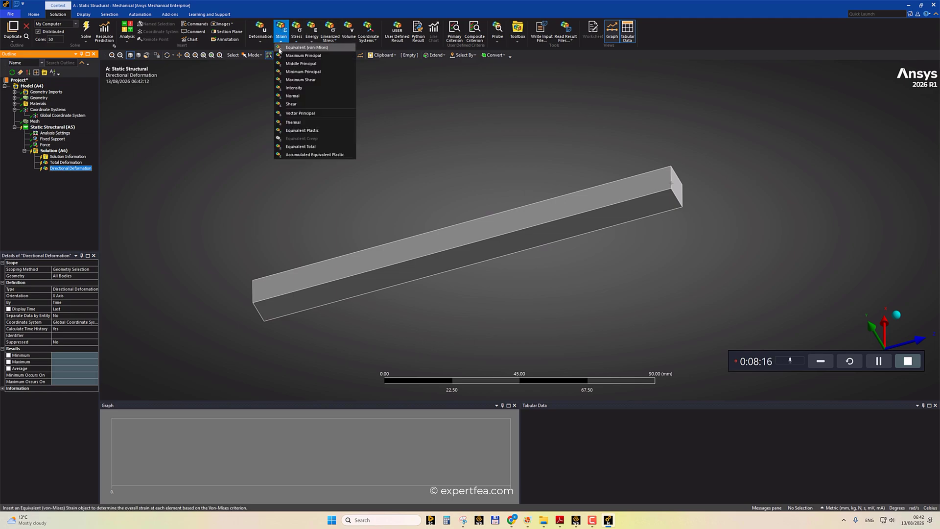
click(290, 49)
click(280, 35)
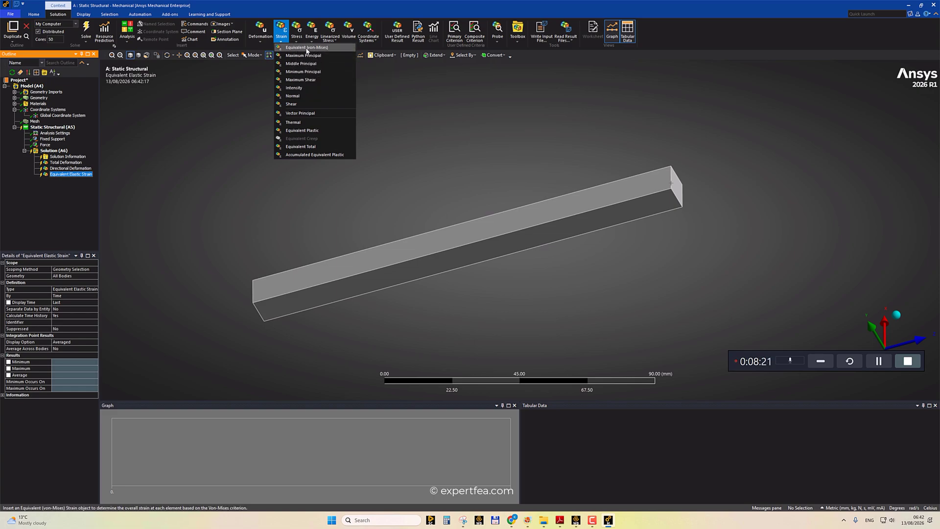
click(293, 132)
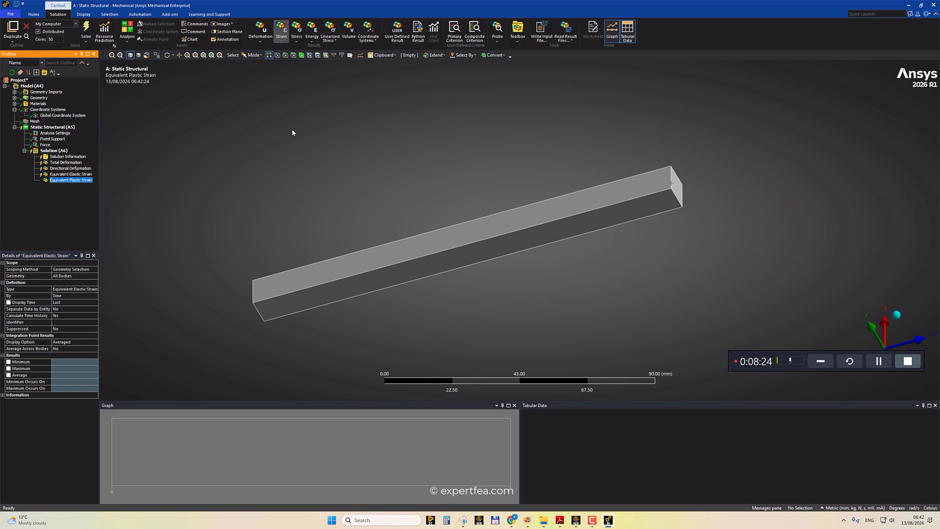
click(297, 30)
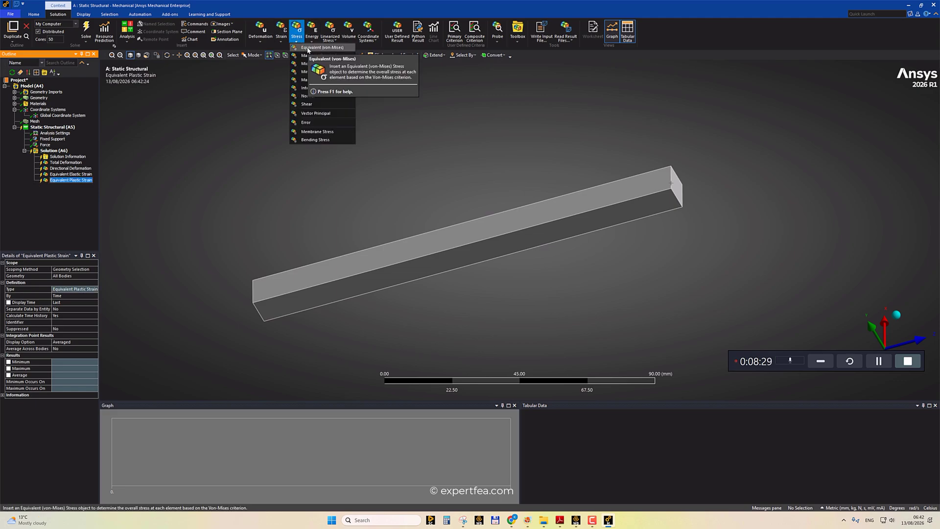
click(308, 48)
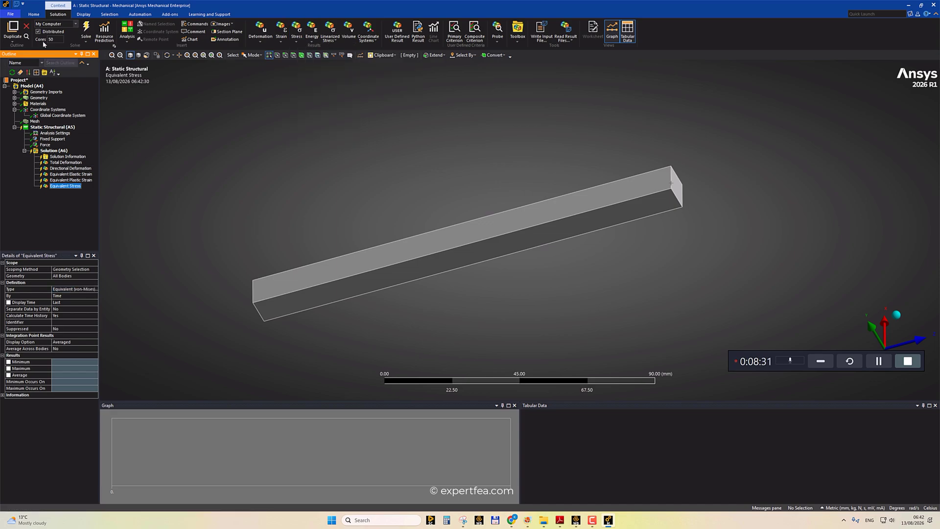
Save the project as ANSYS FEA FROM BASICS TO ADVANCED lessons in the 11ANSYS 2026 R1 folder on the Kingston drive.
click(10, 14)
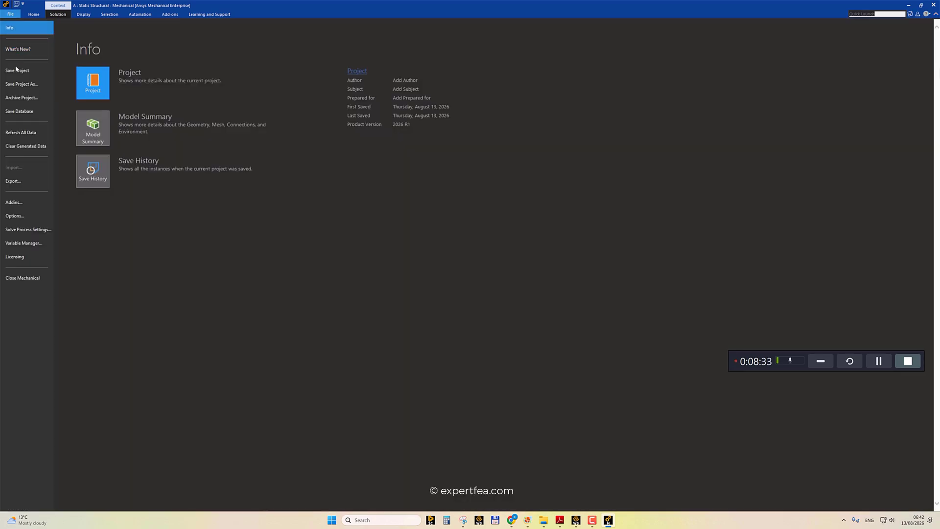
click(20, 84)
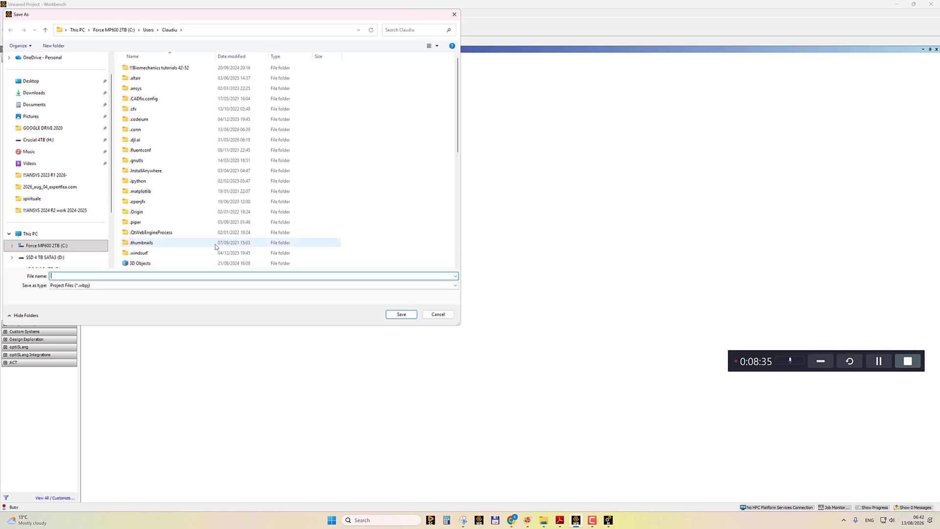
scroll(57, 239, down, 3)
click(58, 234)
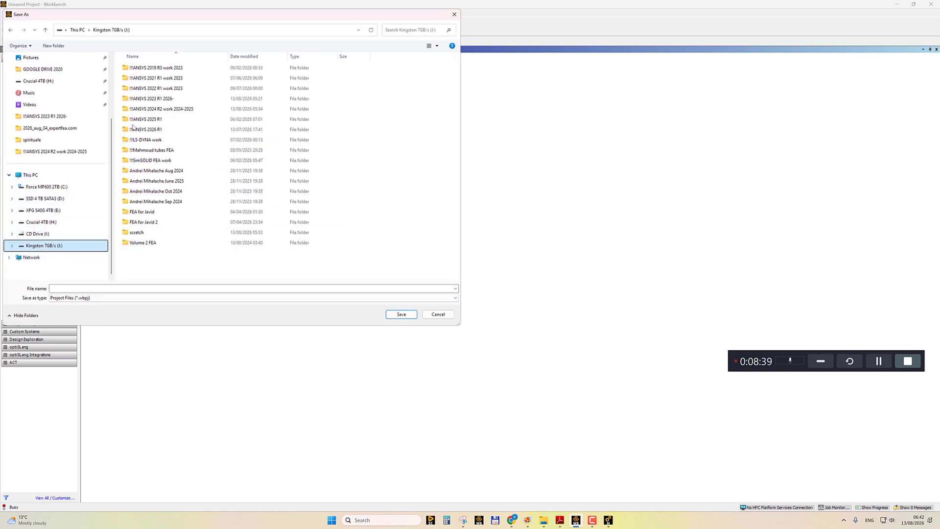
double_click(147, 129)
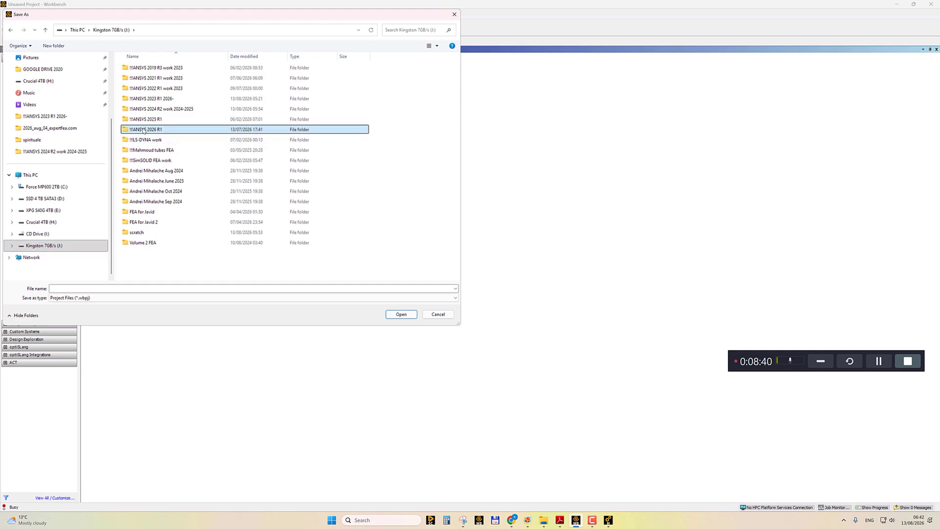
click(77, 289)
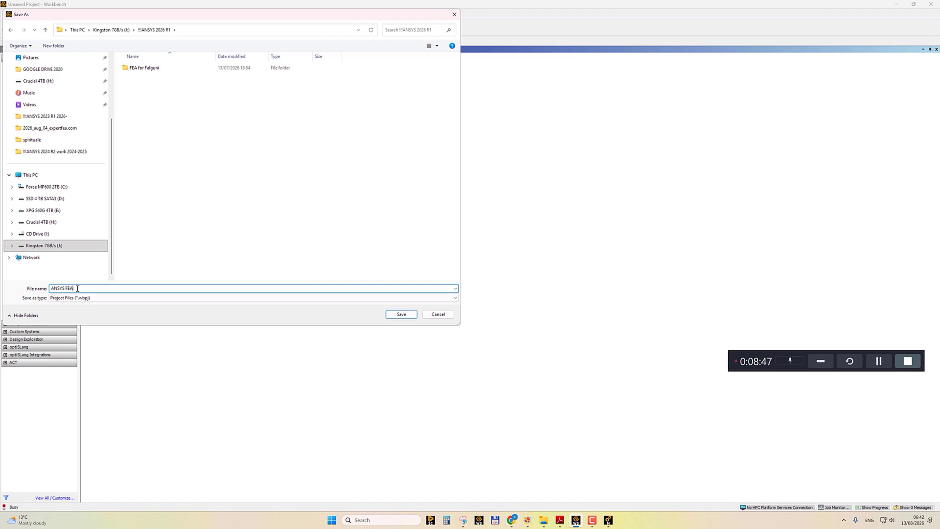
text(ANSYS FEA FROM BASICS TO ADVANCED lessons)
key(Return)
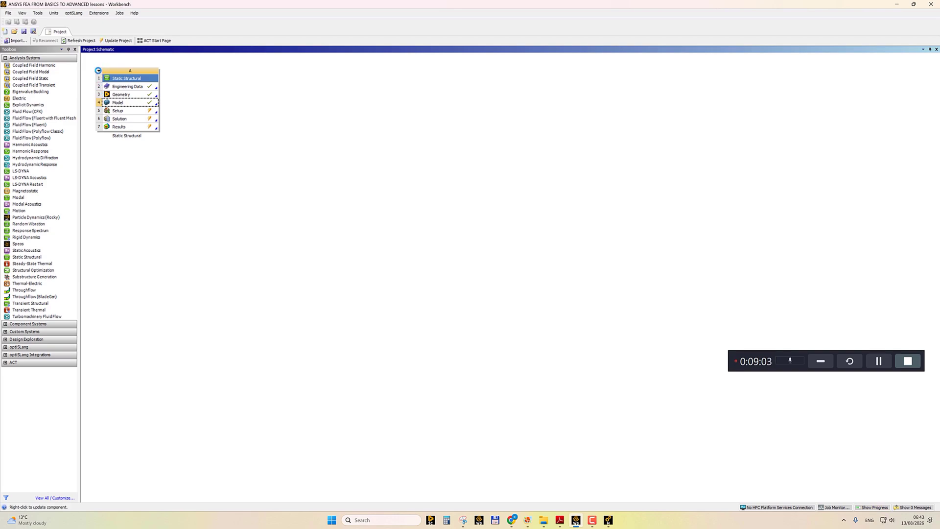
Rename the Static Structural system in the project schematic to Lesson 1.
click(98, 71)
click(111, 139)
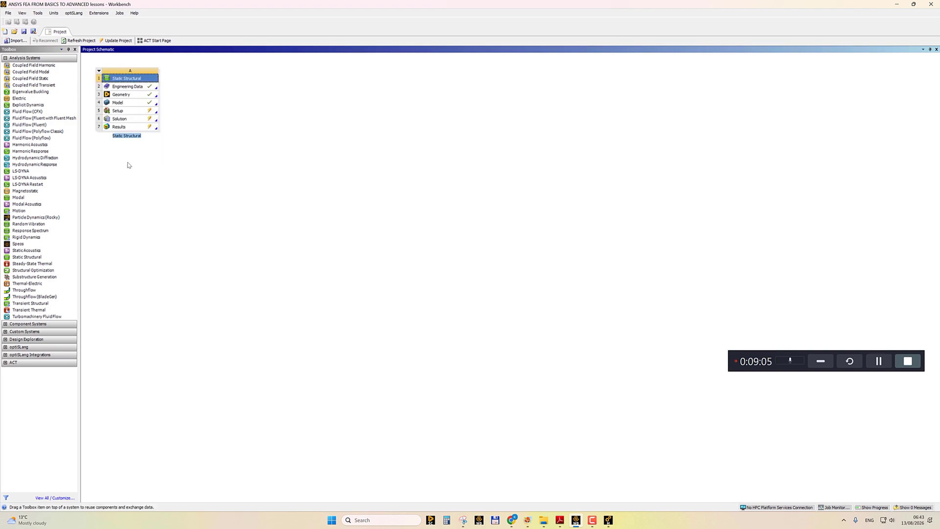
text(Lesson 1)
key(Return)
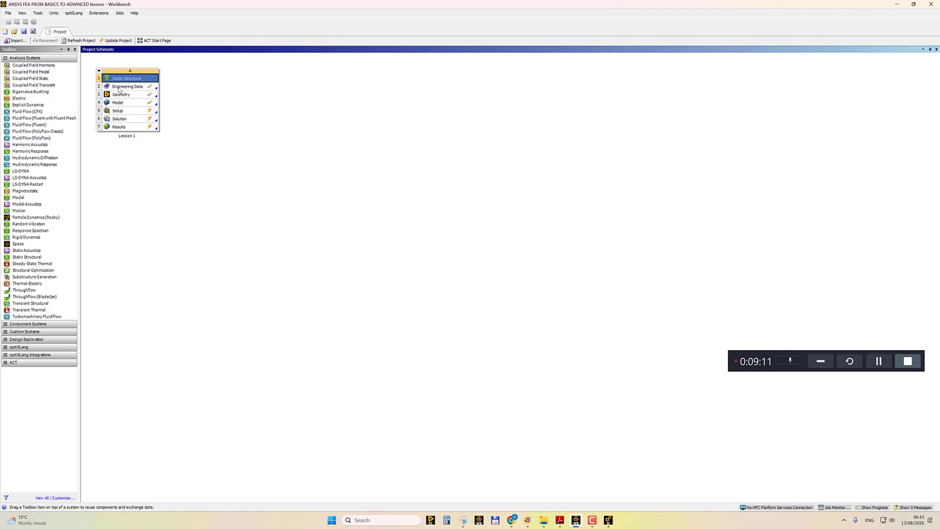
Rename the Engineering Data cell to Steel and save the project.
click(120, 87)
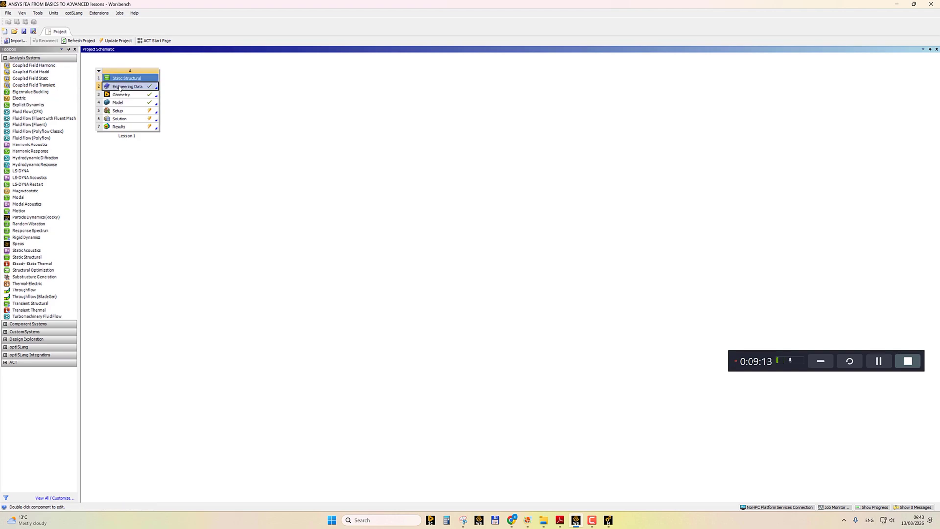
double_click(120, 87)
text(Steel)
key(Return)
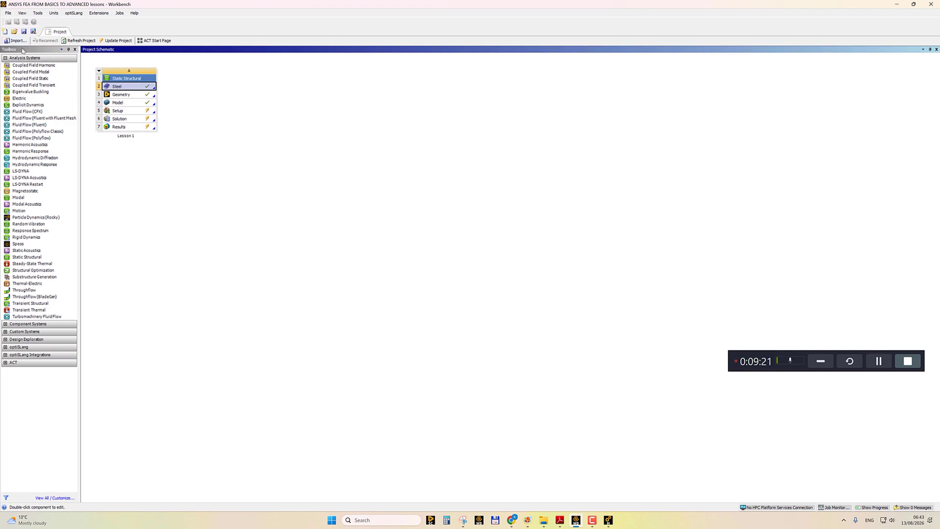
click(23, 31)
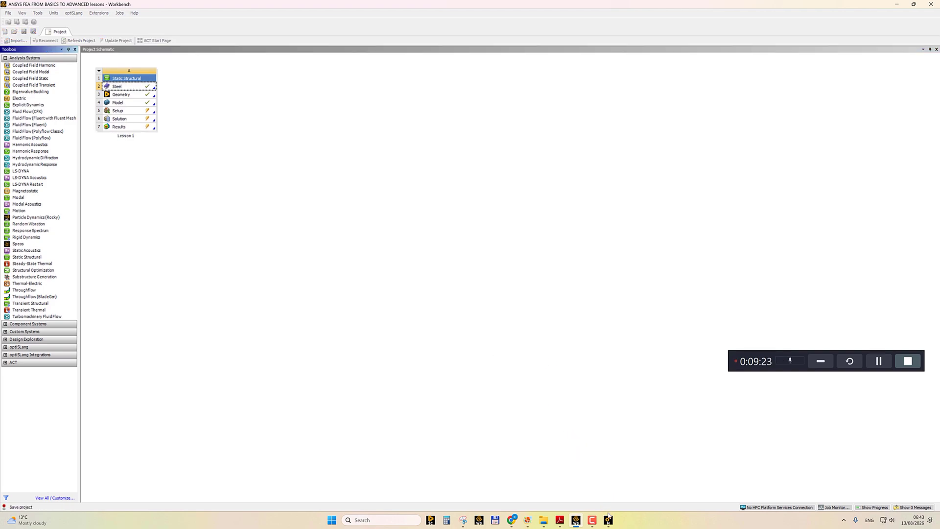
Switch back to Mechanical and solve the analysis.
click(609, 520)
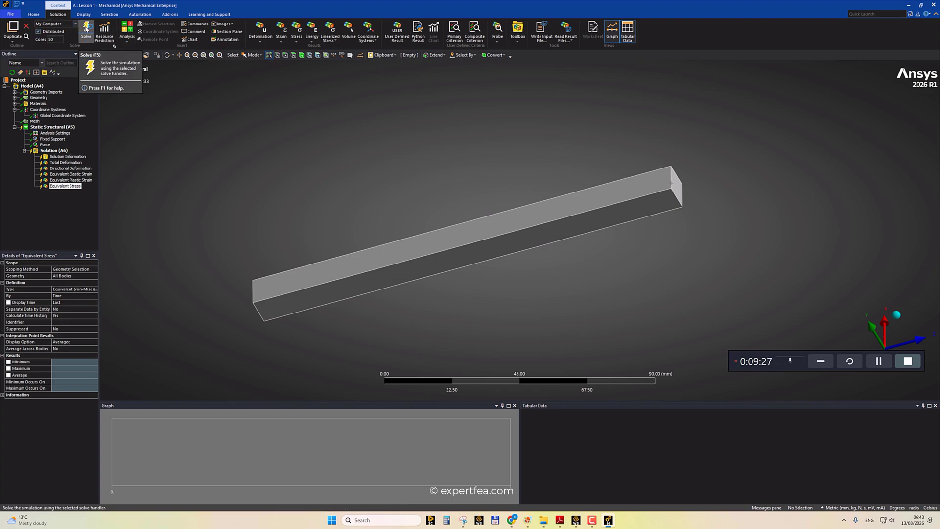
click(86, 29)
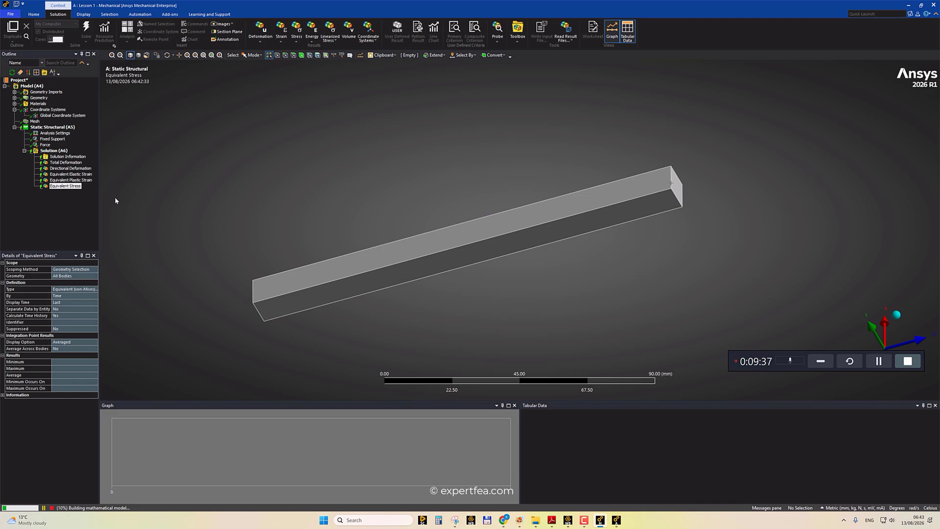
Review the mesh statistics and the Total Deformation result.
click(35, 121)
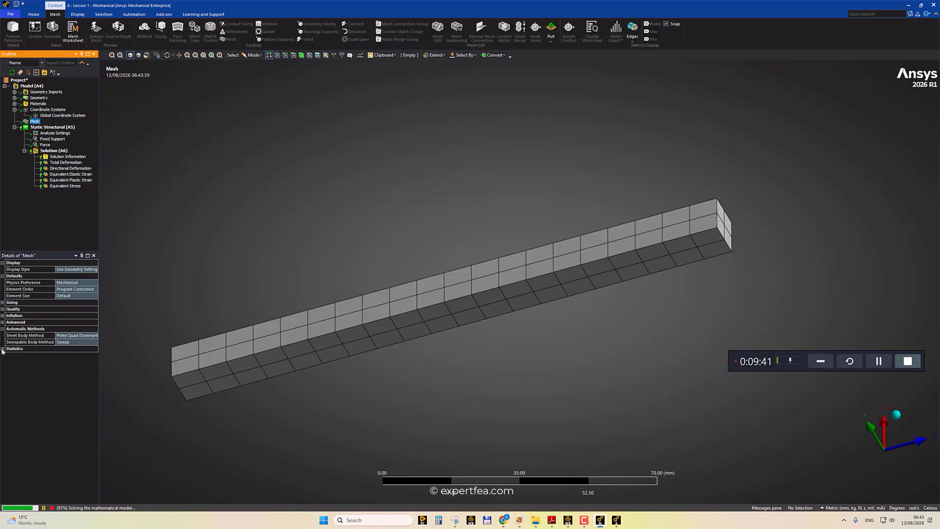
click(2, 349)
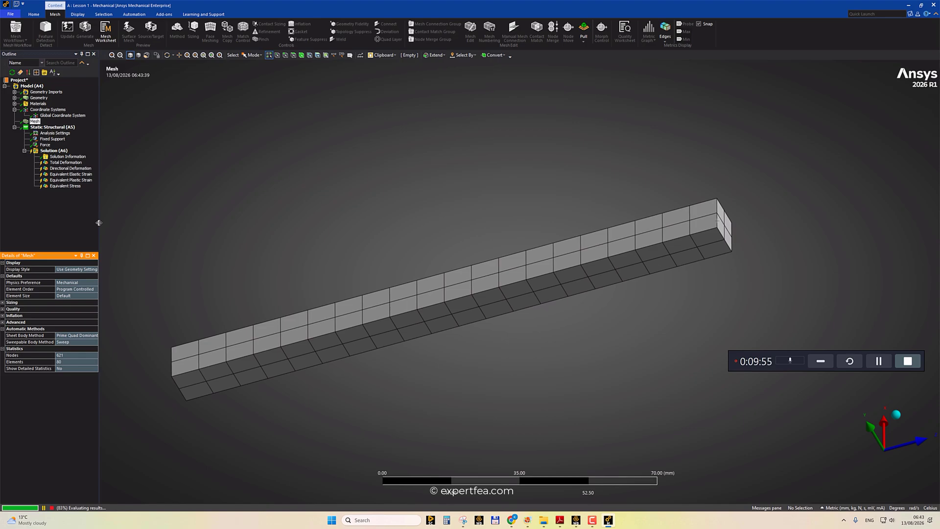
click(65, 162)
scroll(235, 168, down, 1)
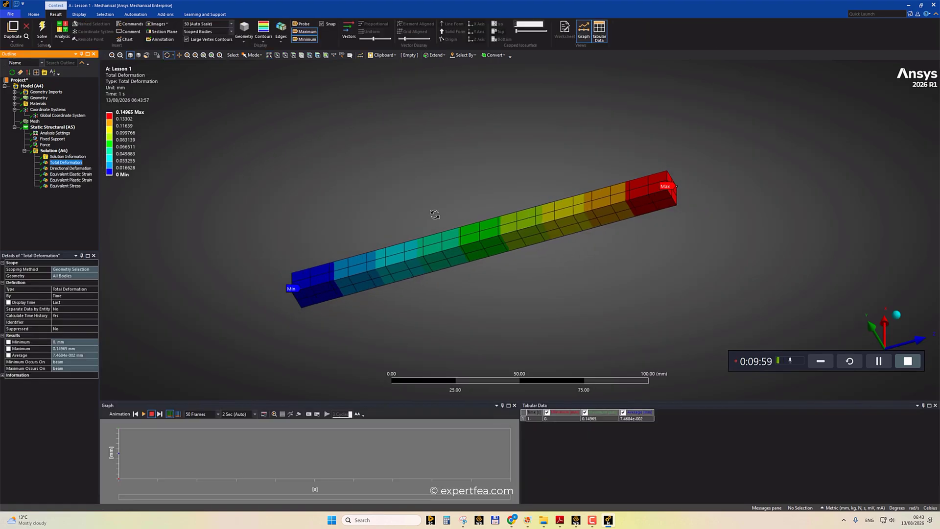
Display the Directional Deformation result on the beam.
ctrl+middle_drag(466, 226, 375, 232)
scroll(400, 241, up, 1)
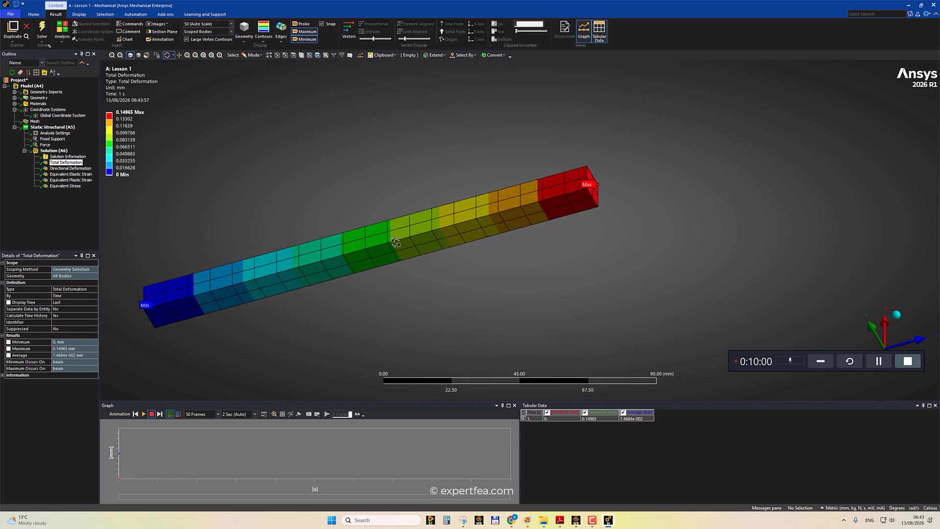
click(71, 167)
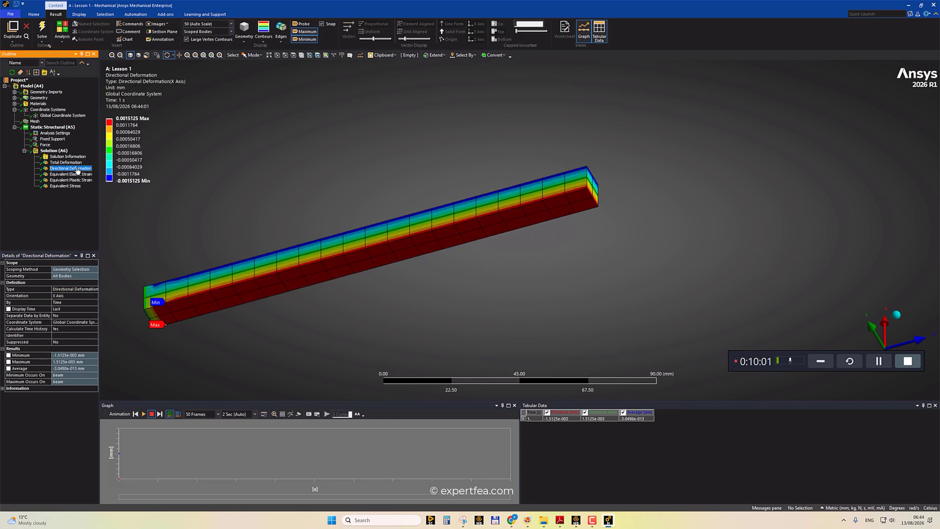
Set the Directional Deformation orientation to Z Axis and retrieve the result.
click(145, 126)
drag(752, 361, 722, 445)
mouse_move(665, 282)
mouse_down()
mouse_move(642, 279)
mouse_move(647, 284)
mouse_up()
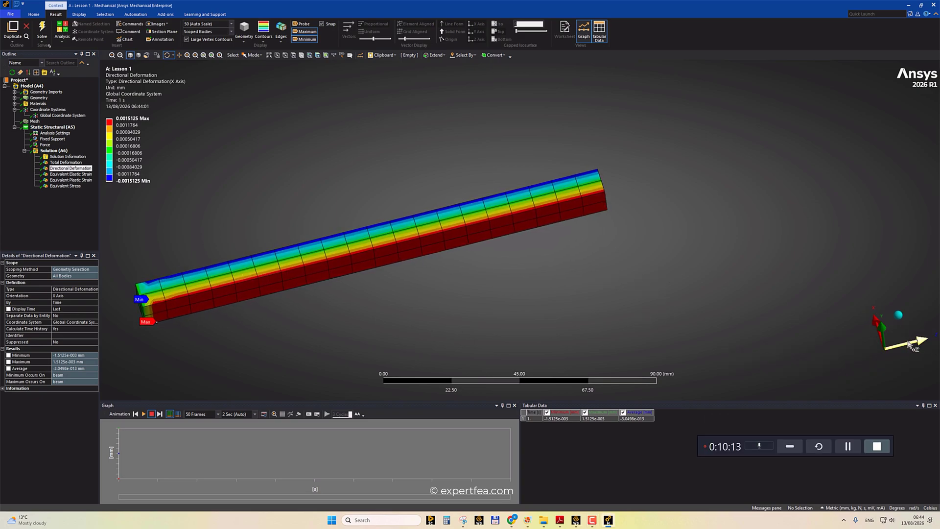
double_click(66, 297)
double_click(66, 297)
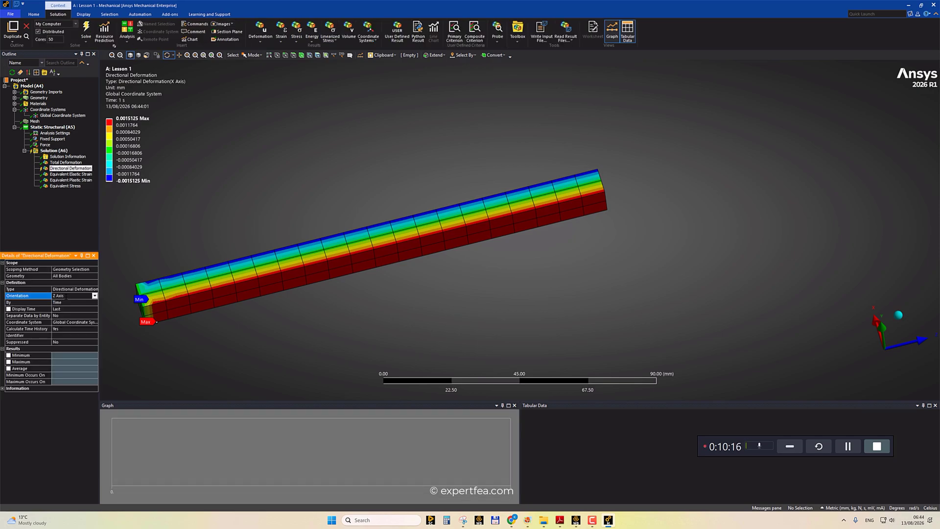
right_click(69, 169)
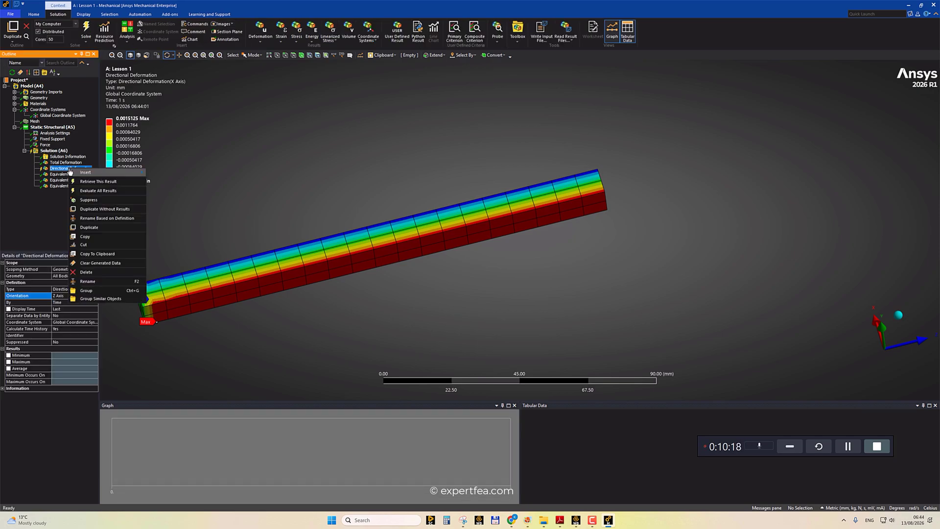
click(106, 182)
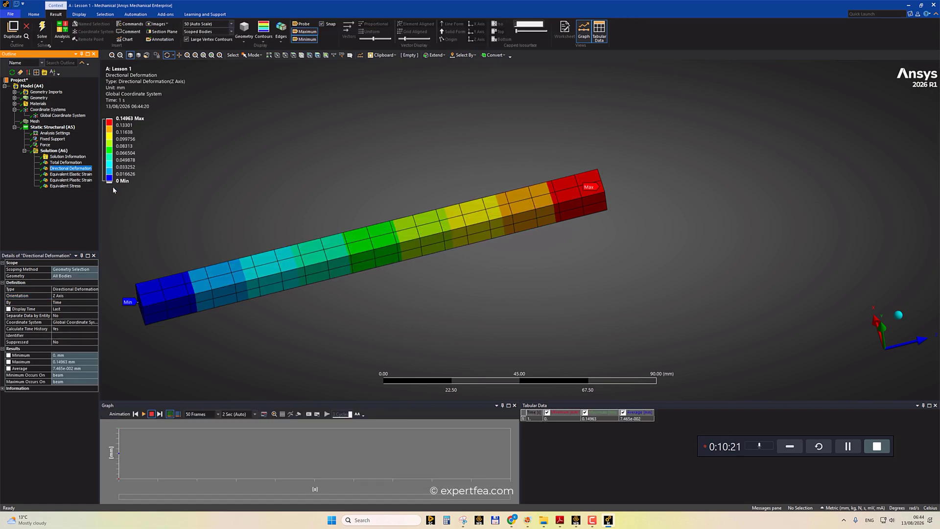
Review the total deformation, directional deformation, elastic strain and plastic strain results in turn.
click(65, 163)
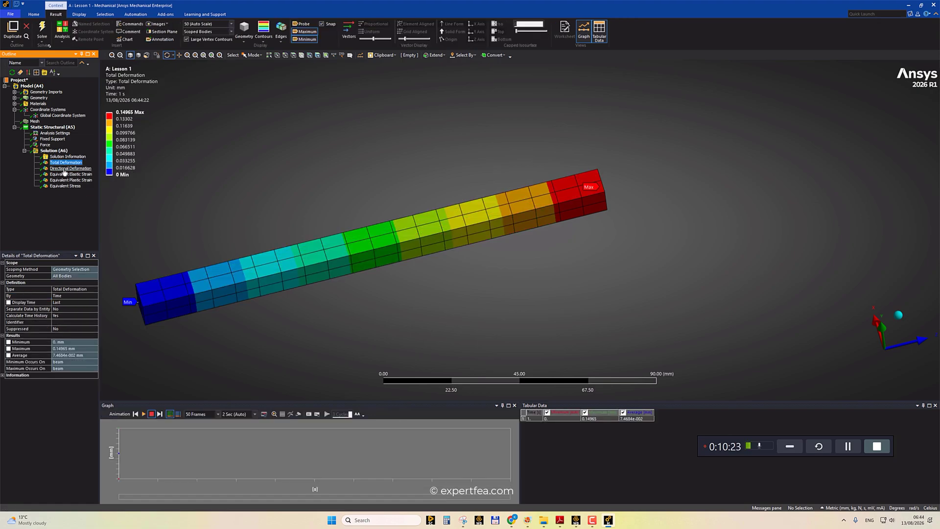
click(65, 169)
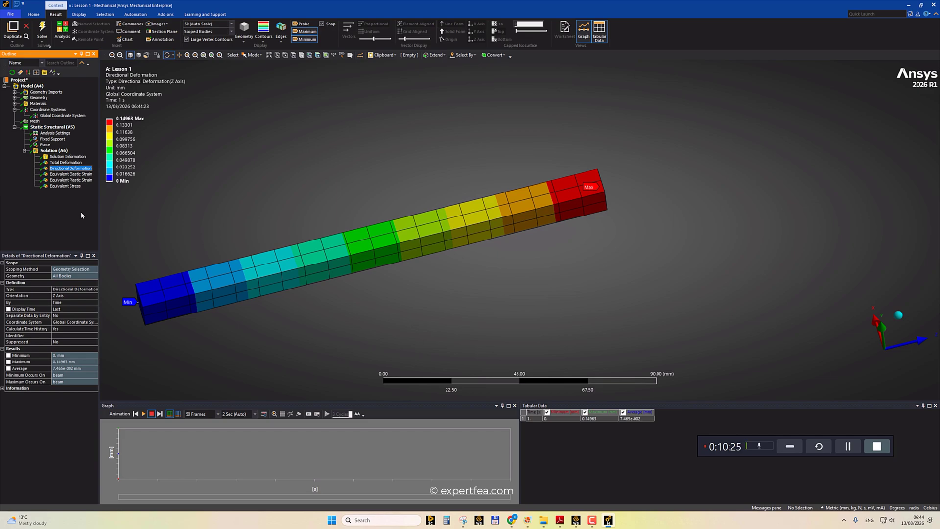
click(69, 175)
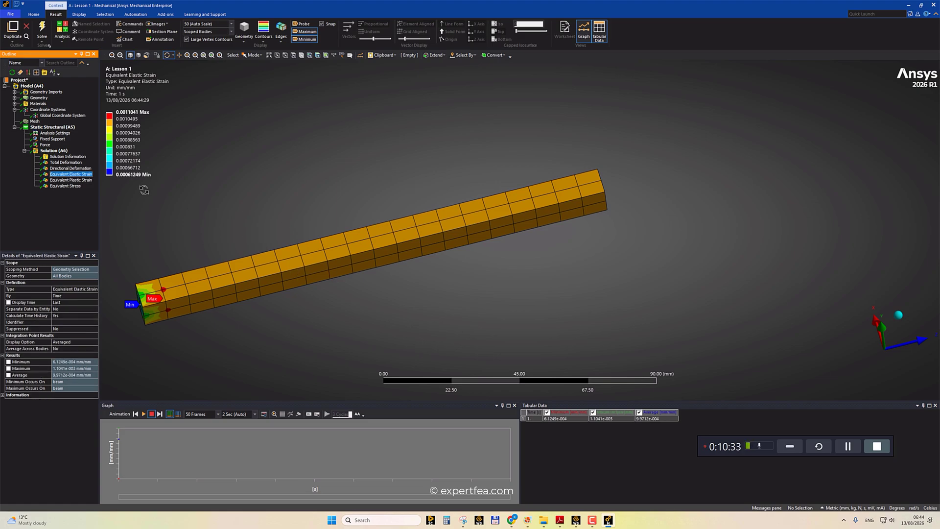
click(82, 180)
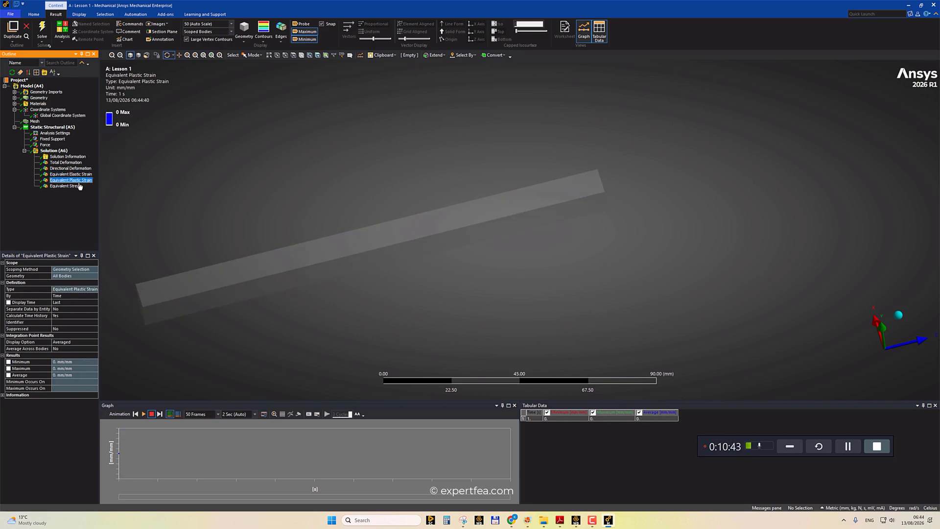
ctrl+middle_drag(242, 218, 258, 214)
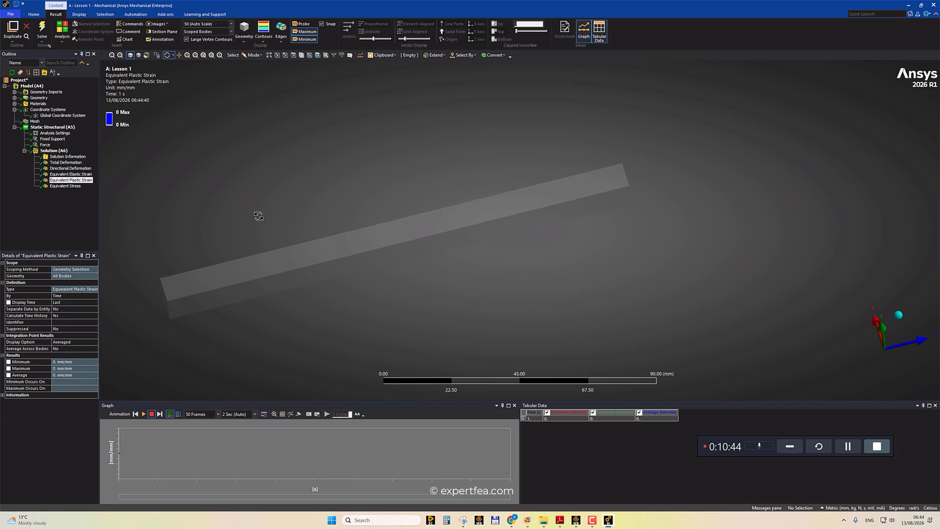
click(70, 175)
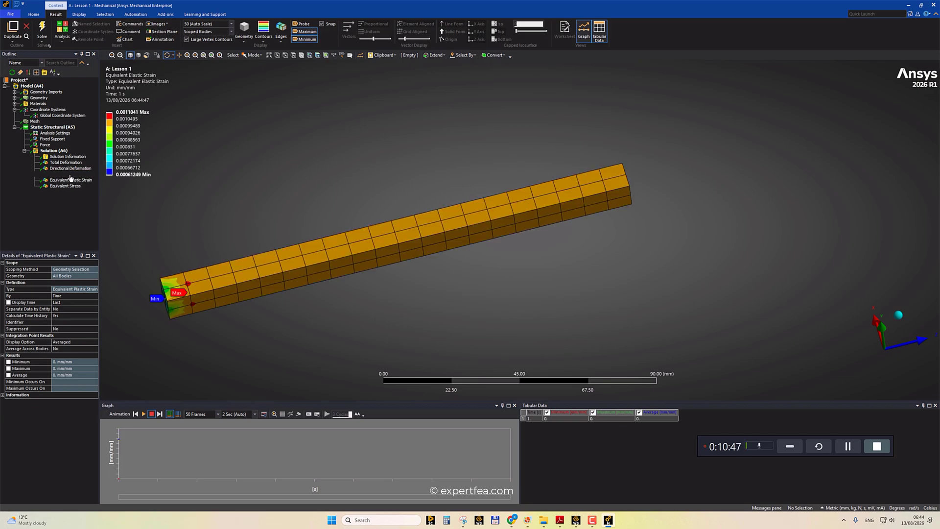
Switch to the Snipping Tool sketch and write the 0.2% proof stress and strain, ε0.2% = 0.002 mm/mm.
click(463, 522)
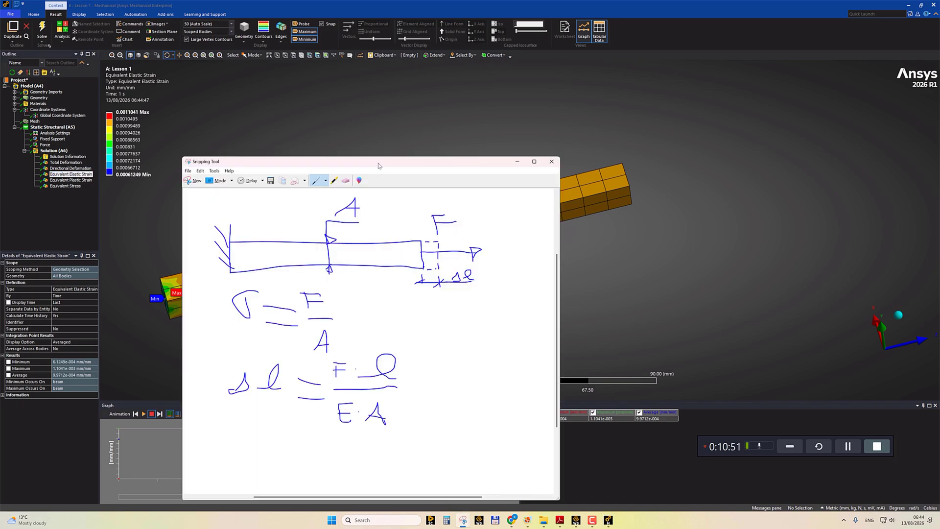
drag(372, 159, 457, 79)
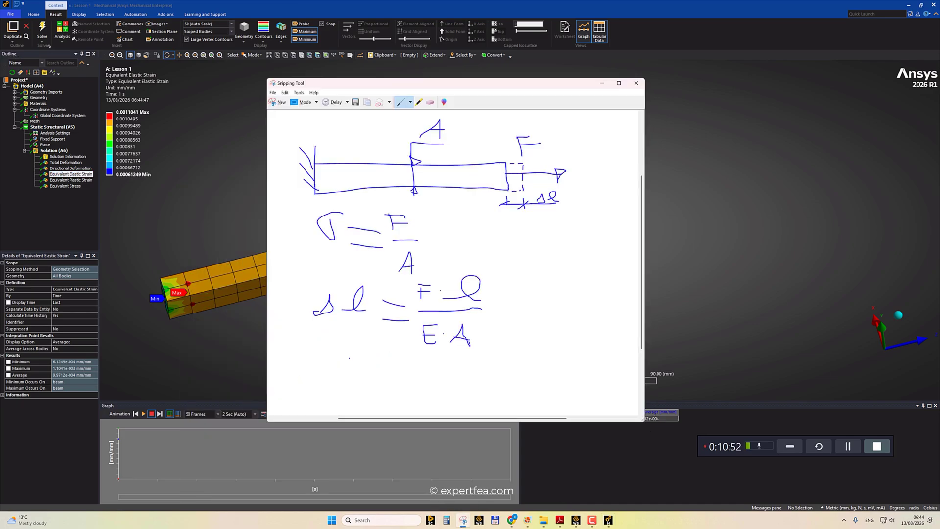
mouse_move(349, 358)
mouse_down()
mouse_move(363, 348)
mouse_move(363, 375)
mouse_up()
drag(373, 378, 398, 399)
mouse_move(448, 354)
mouse_down()
mouse_move(431, 355)
mouse_move(432, 373)
mouse_move(461, 385)
mouse_up()
click(449, 387)
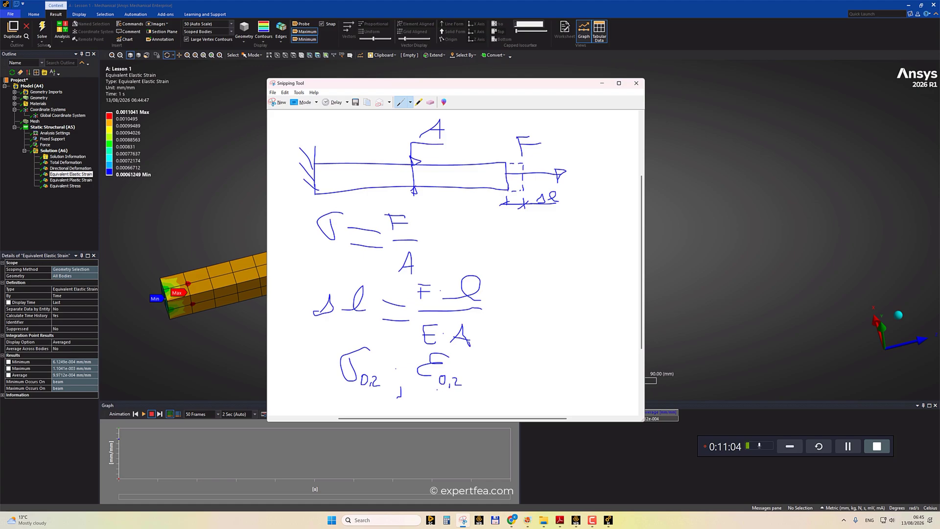
mouse_move(466, 380)
mouse_down()
mouse_move(473, 394)
mouse_move(503, 366)
mouse_move(512, 379)
mouse_move(520, 364)
mouse_move(528, 384)
mouse_move(542, 367)
mouse_up()
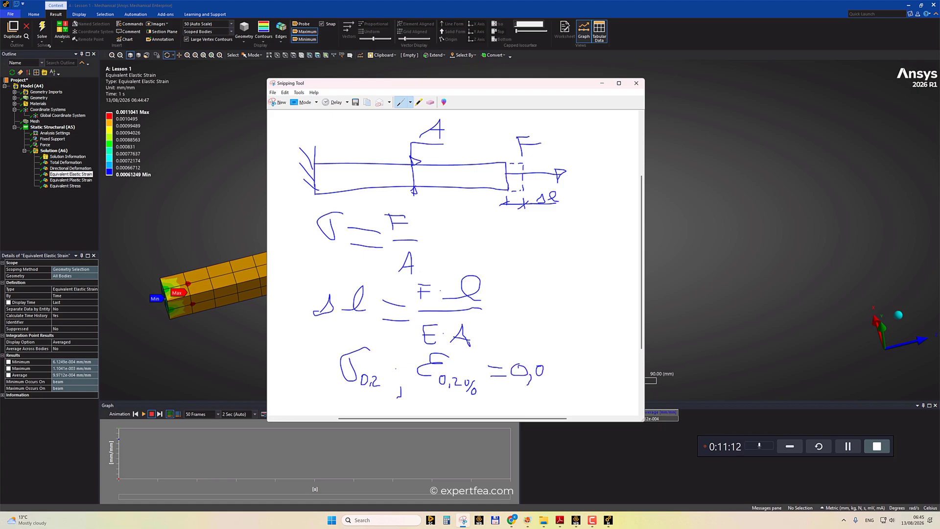
mouse_move(552, 365)
mouse_down()
mouse_move(547, 379)
mouse_move(552, 367)
mouse_move(561, 384)
mouse_move(575, 384)
mouse_move(595, 362)
mouse_move(609, 362)
mouse_move(610, 394)
mouse_up()
drag(512, 390, 600, 396)
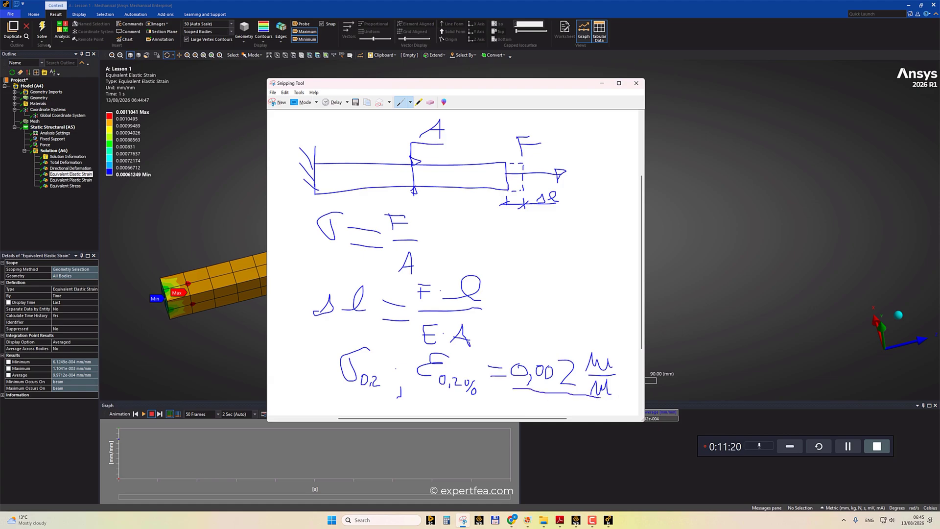
Reposition the Snipping Tool window and draw a box around the 0.002 mm/mm strain value.
drag(382, 87, 407, 81)
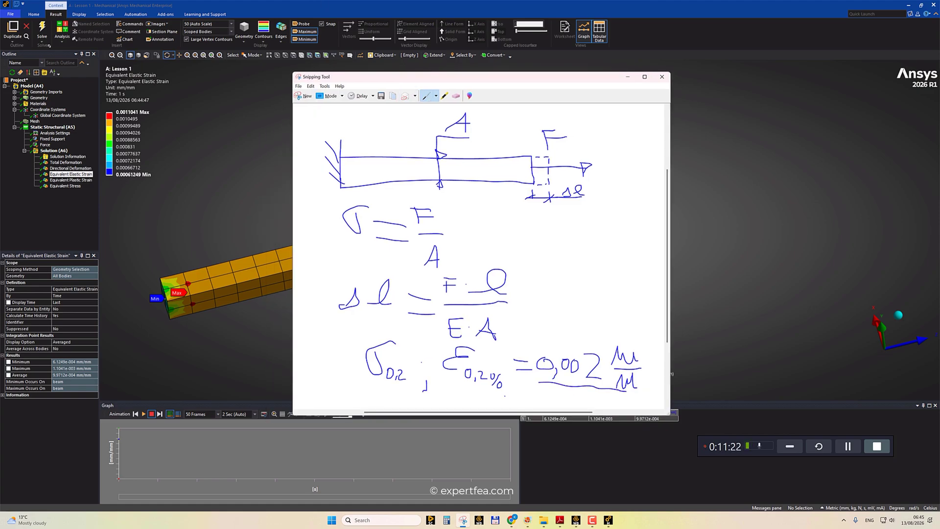
mouse_move(530, 371)
mouse_down()
mouse_move(529, 334)
mouse_move(652, 361)
mouse_move(646, 385)
mouse_up()
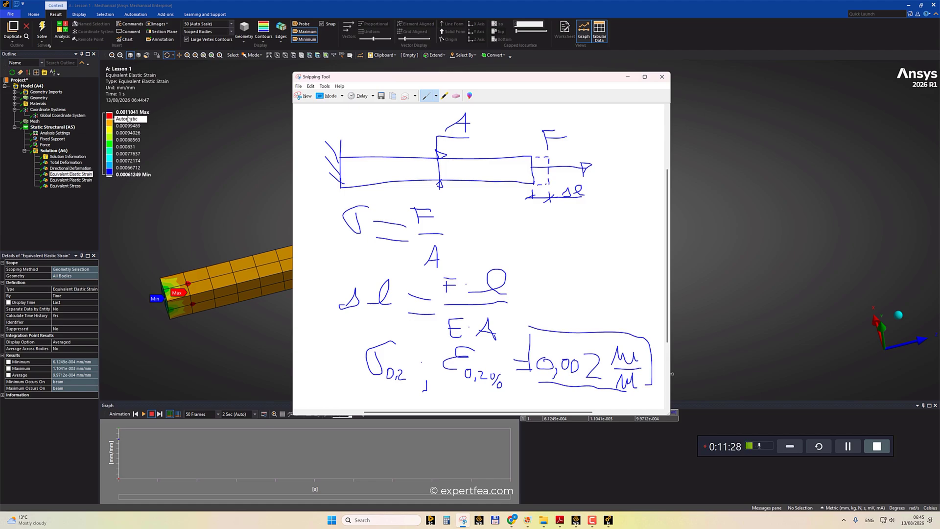
mouse_move(624, 391)
mouse_down()
mouse_move(656, 380)
mouse_move(653, 365)
mouse_up()
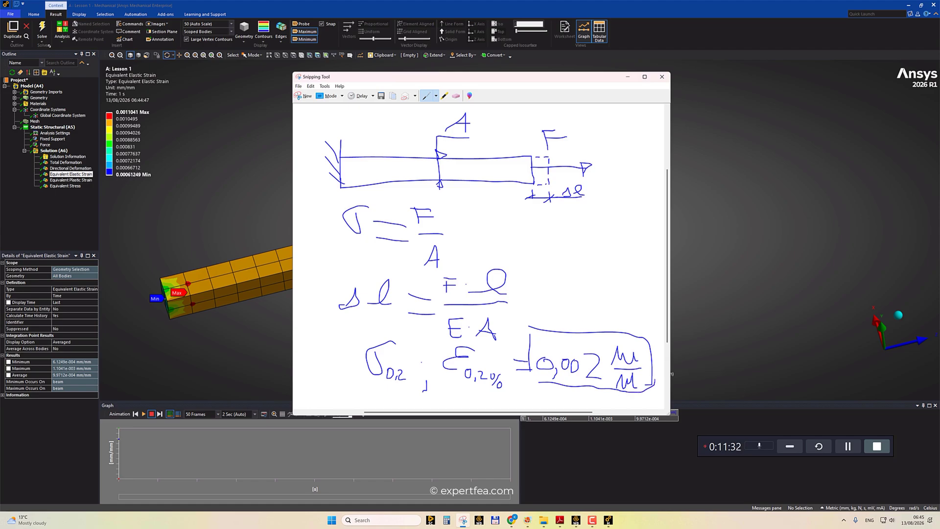
drag(530, 373, 541, 380)
Compare the elastic and plastic strain results and open the Equivalent Stress result.
click(70, 181)
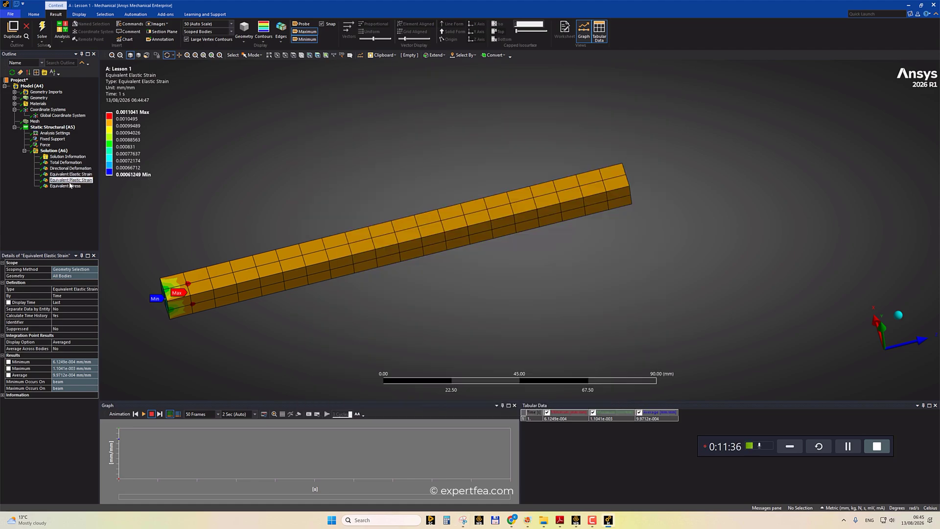
click(71, 174)
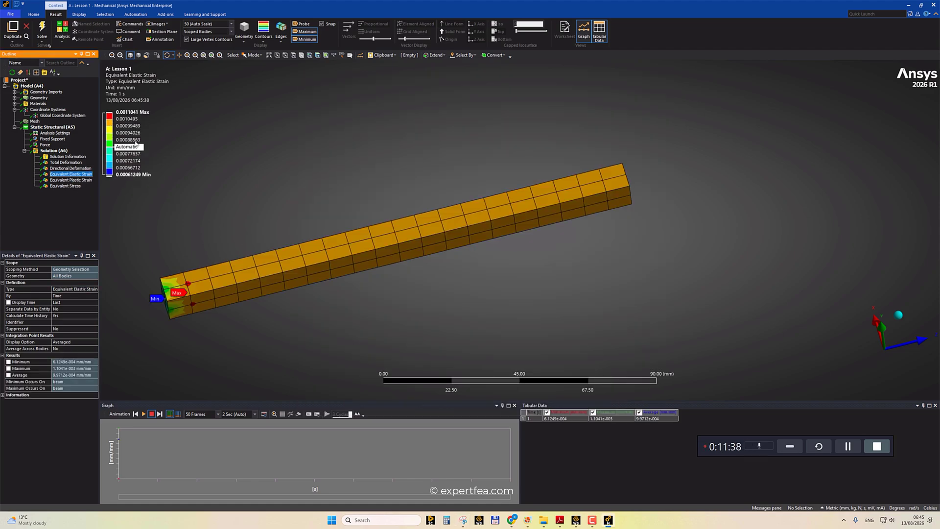
click(70, 180)
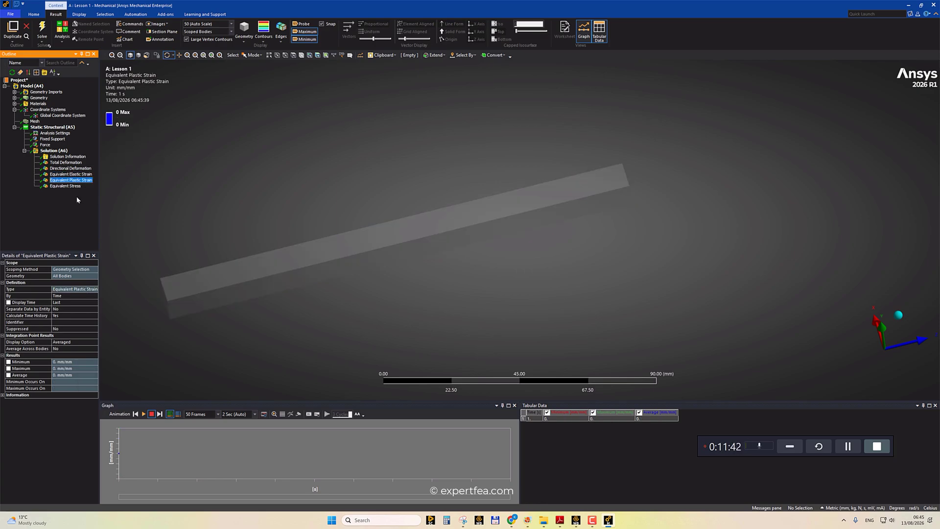
click(66, 186)
Place three stress probes along the beam on the Equivalent Stress result.
drag(367, 208, 386, 196)
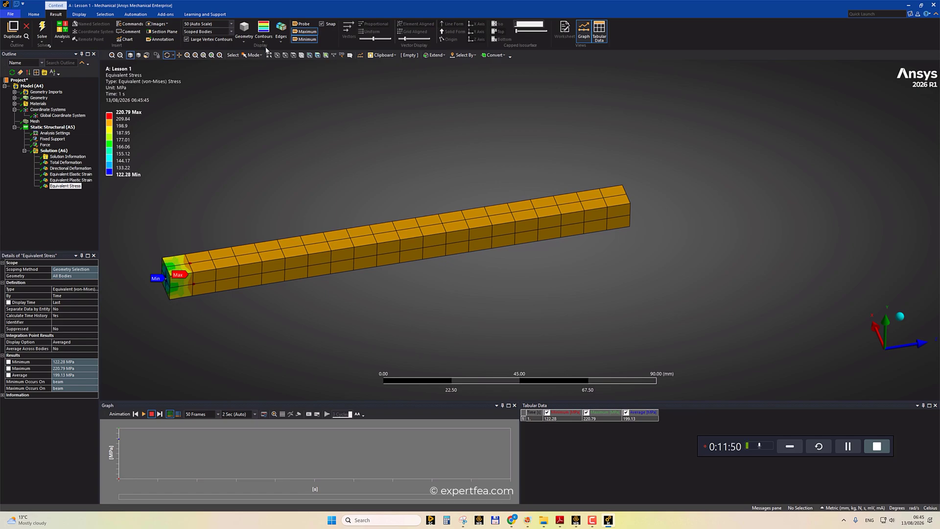
click(302, 26)
click(304, 244)
click(415, 230)
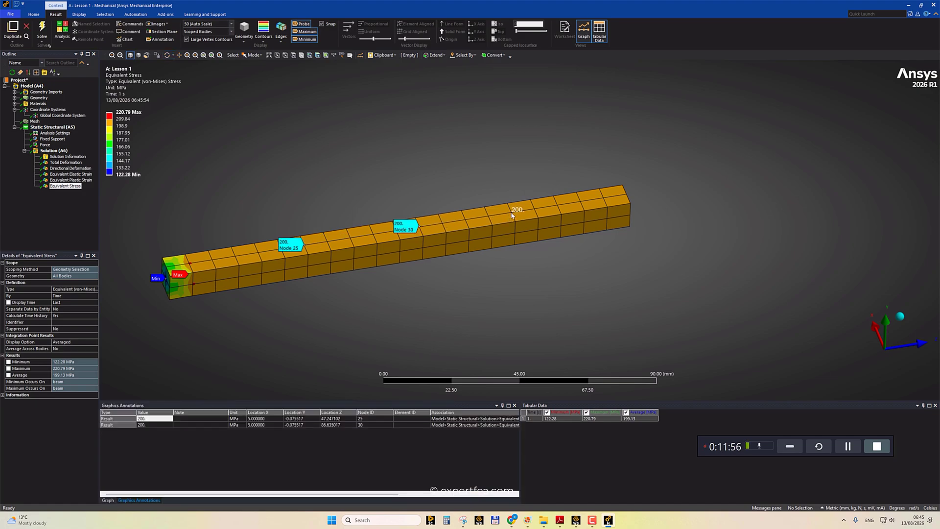
click(511, 215)
mouse_move(465, 184)
middle_down()
mouse_move(438, 199)
mouse_move(443, 205)
middle_up()
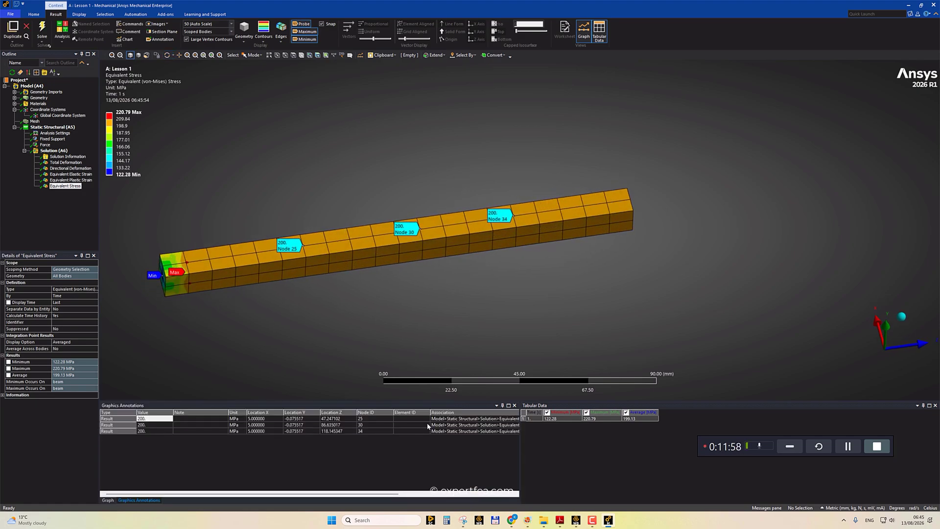
Capture a new snip of the graphics area showing the stress result with its probes.
click(462, 519)
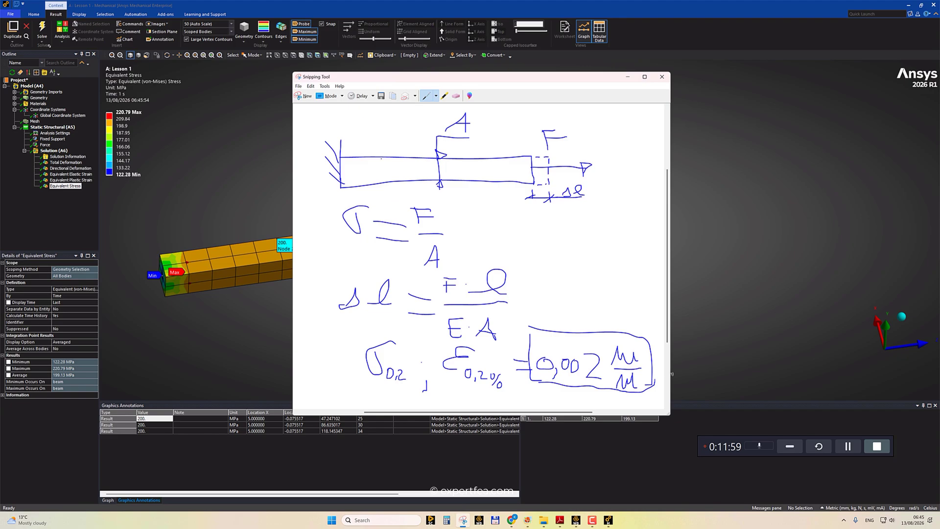
click(304, 95)
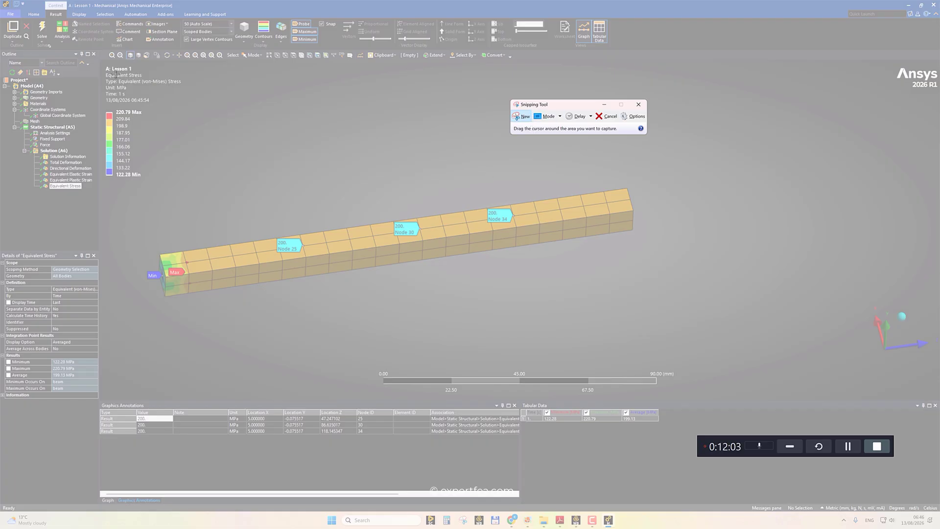
drag(102, 66, 606, 363)
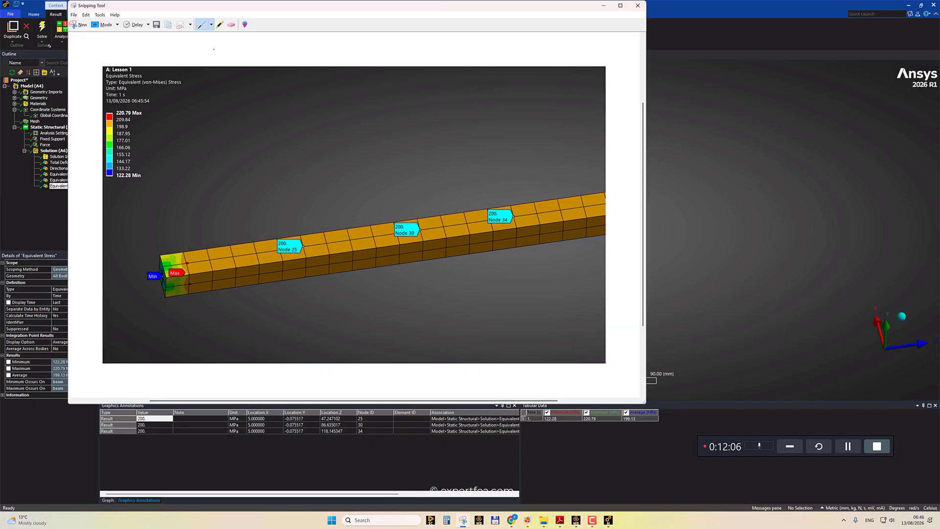
Mark up the captured stress image with pen strokes, then close the Snipping Tool.
click(211, 25)
click(214, 35)
mouse_move(248, 97)
mouse_down()
mouse_move(252, 82)
mouse_move(287, 104)
mouse_up()
drag(339, 107, 389, 106)
drag(456, 105, 460, 104)
drag(399, 152, 414, 153)
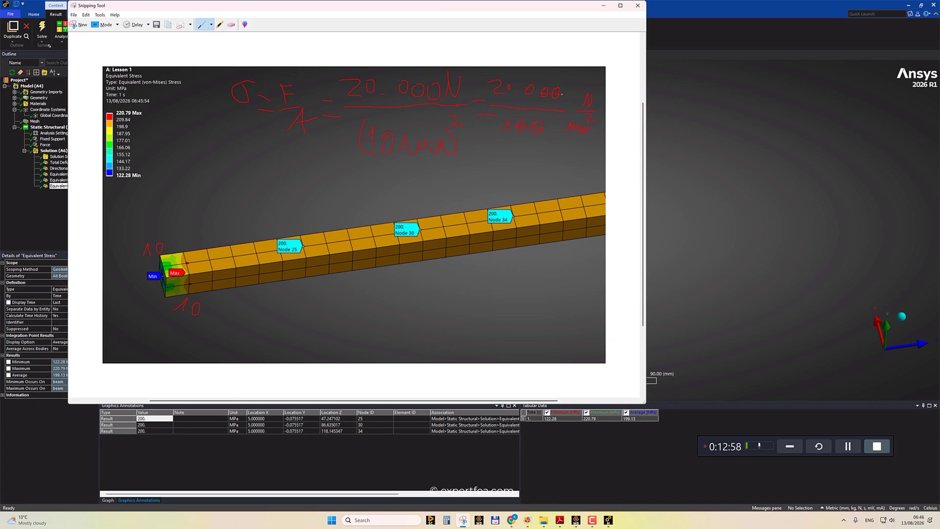
drag(297, 170, 317, 165)
drag(275, 232, 288, 229)
click(638, 6)
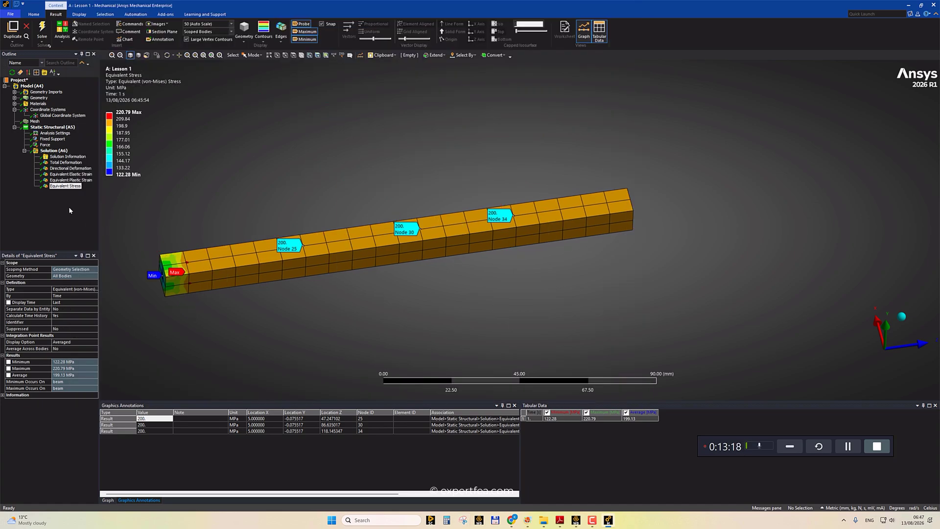
Open the Directional Deformation result and capture a snip of the graphics area with the Snipping Tool.
click(59, 168)
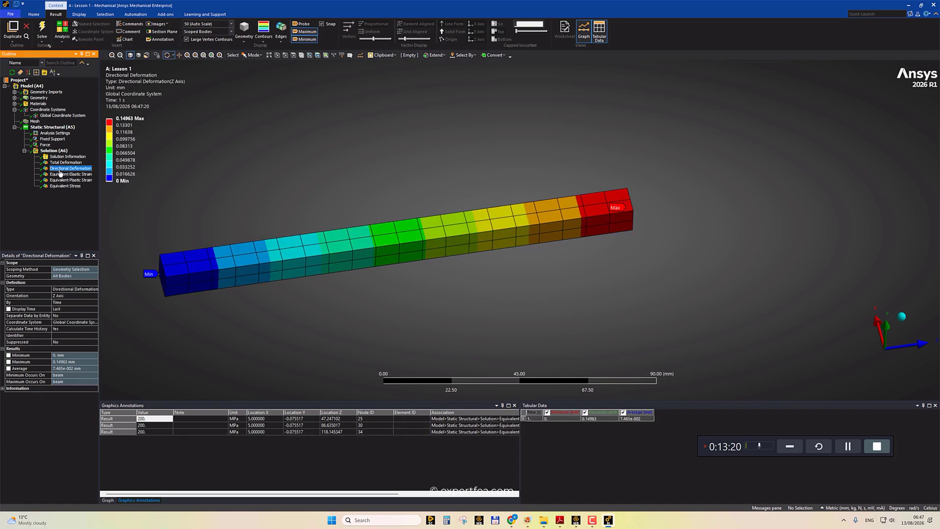
click(463, 521)
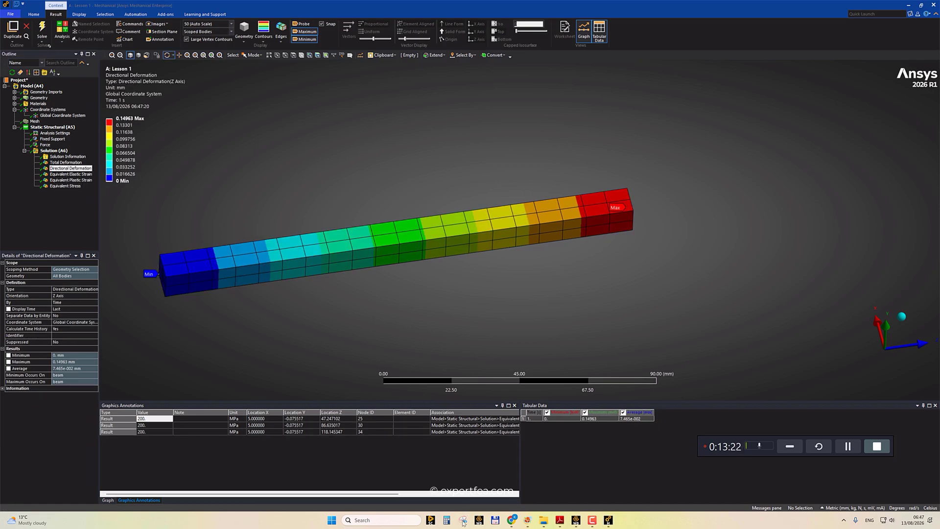
click(523, 118)
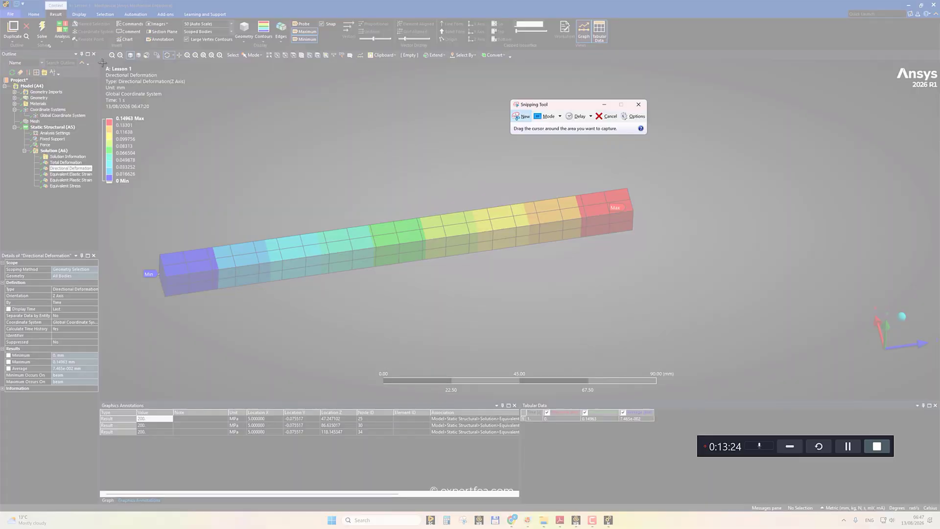
click(524, 118)
click(524, 118)
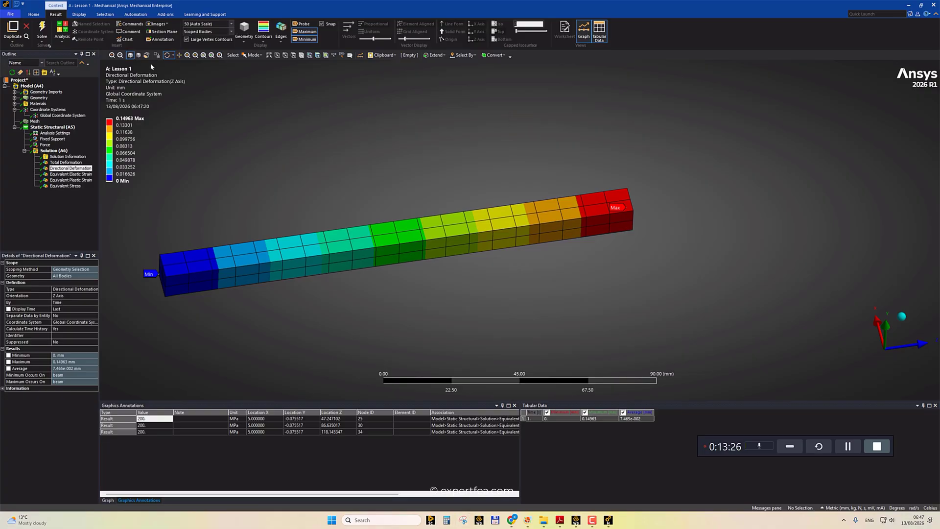
drag(101, 63, 663, 323)
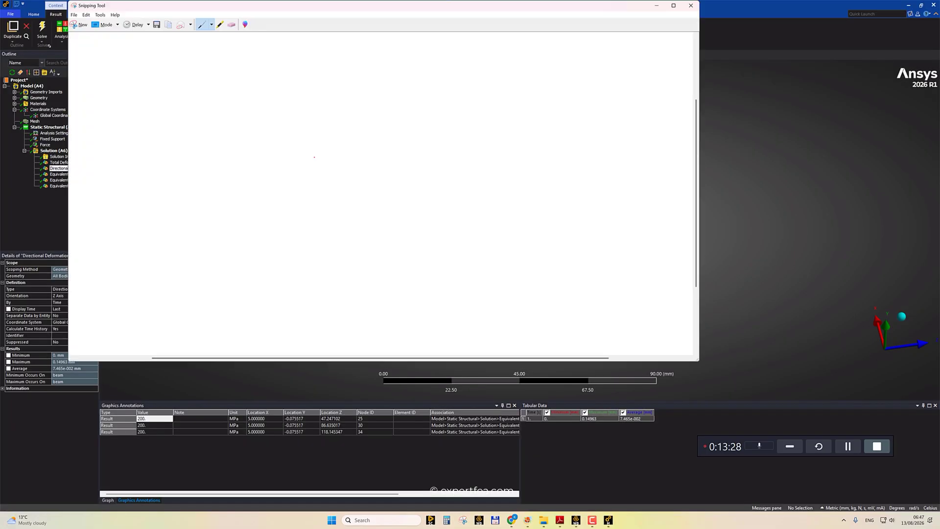
Write the elongation hand calculation ΔL = F·L/(E·A) with the pen on the captured image.
drag(196, 132, 233, 132)
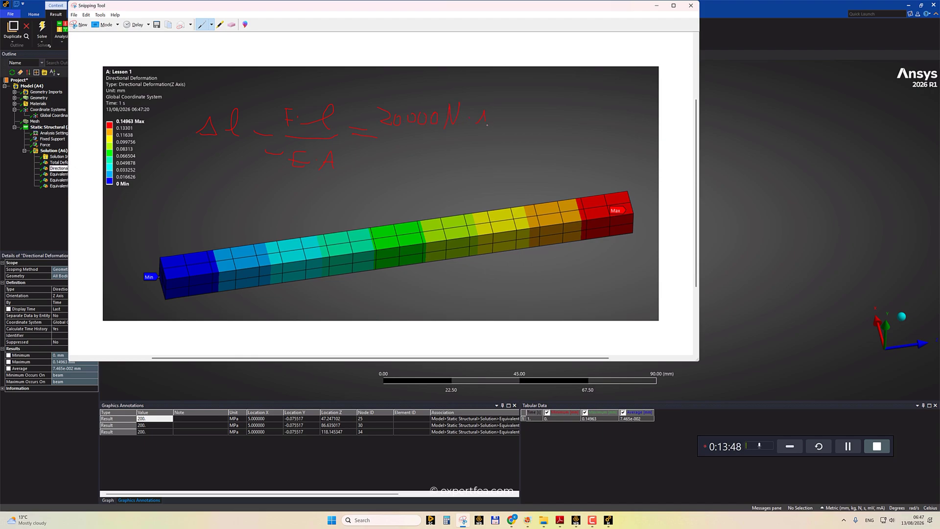
drag(511, 118, 513, 127)
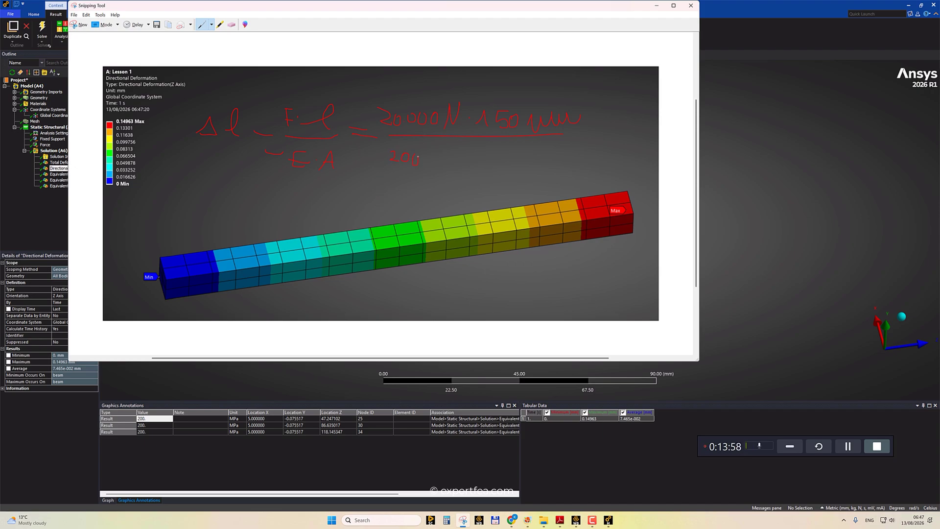
drag(434, 157, 436, 164)
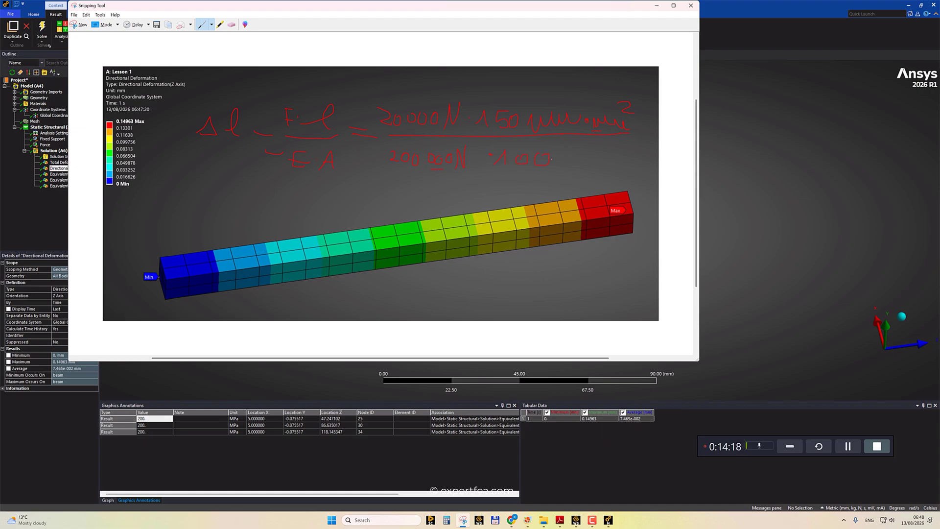
drag(569, 165, 595, 159)
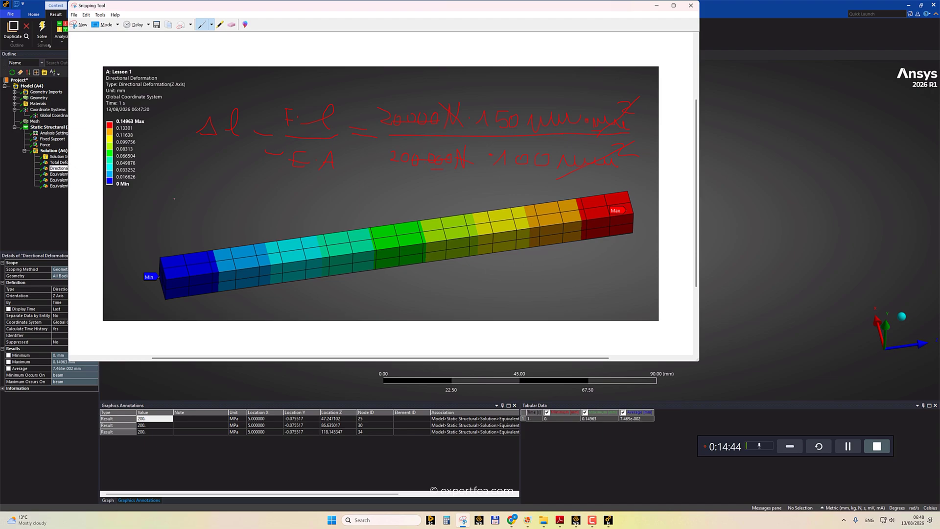
drag(149, 205, 152, 205)
drag(211, 186, 222, 199)
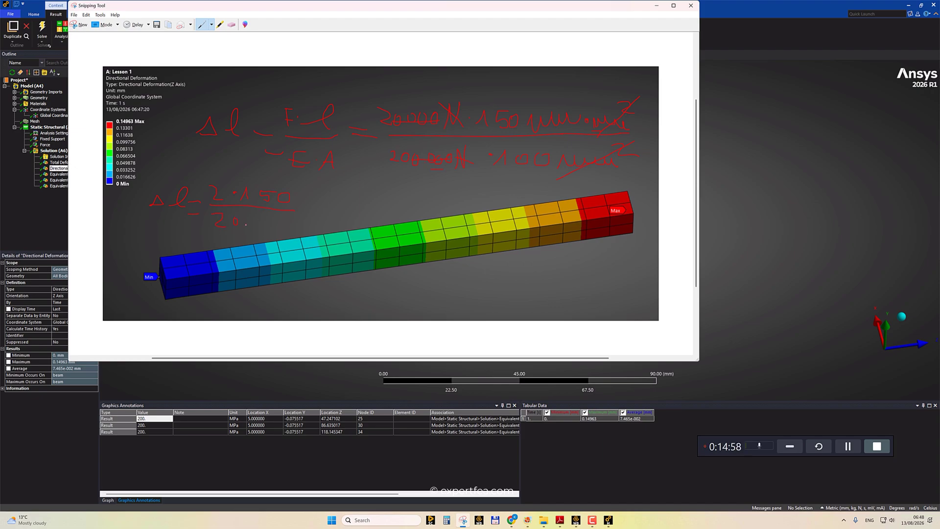
drag(266, 221, 269, 223)
drag(464, 196, 475, 196)
Calculate 300/2000 in the calculator.
click(448, 520)
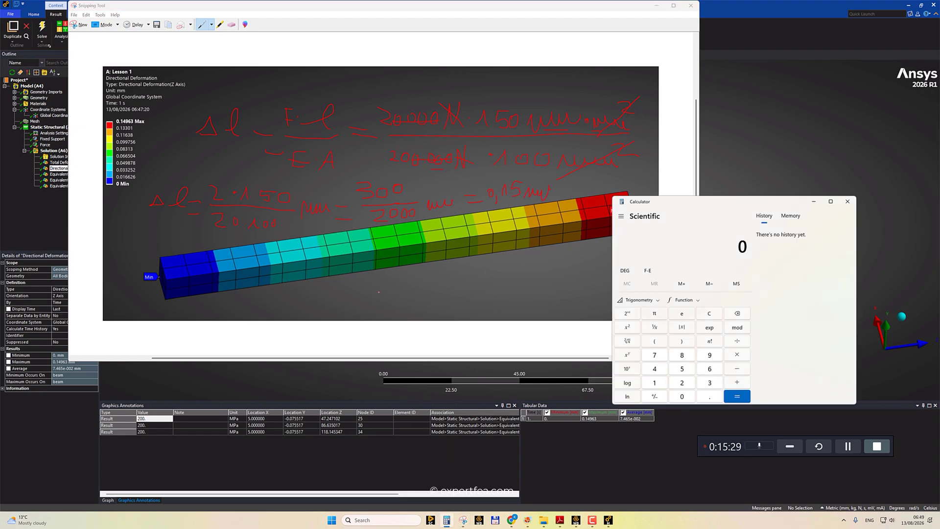
text(300/200)
text(0)
key(Return)
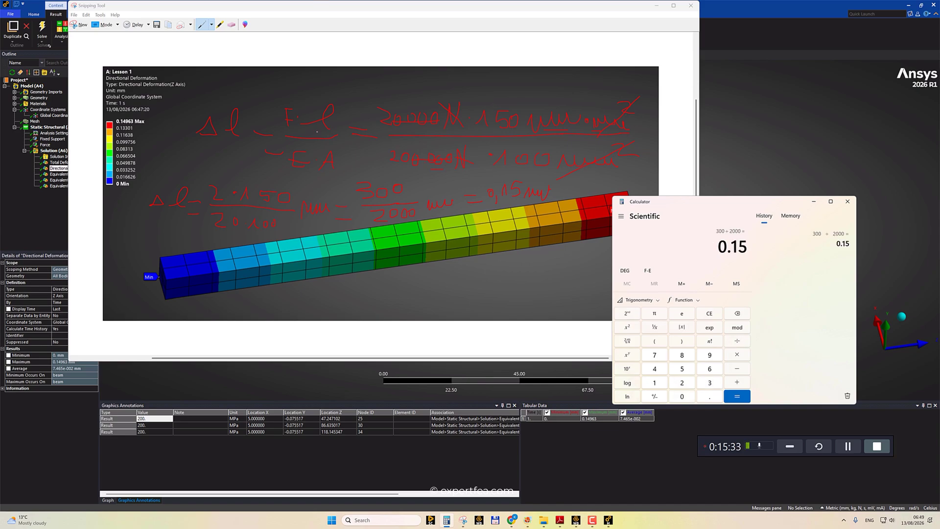
Add the calculated elongation to the image annotation, then close the Snipping Tool.
click(351, 23)
drag(509, 208, 531, 214)
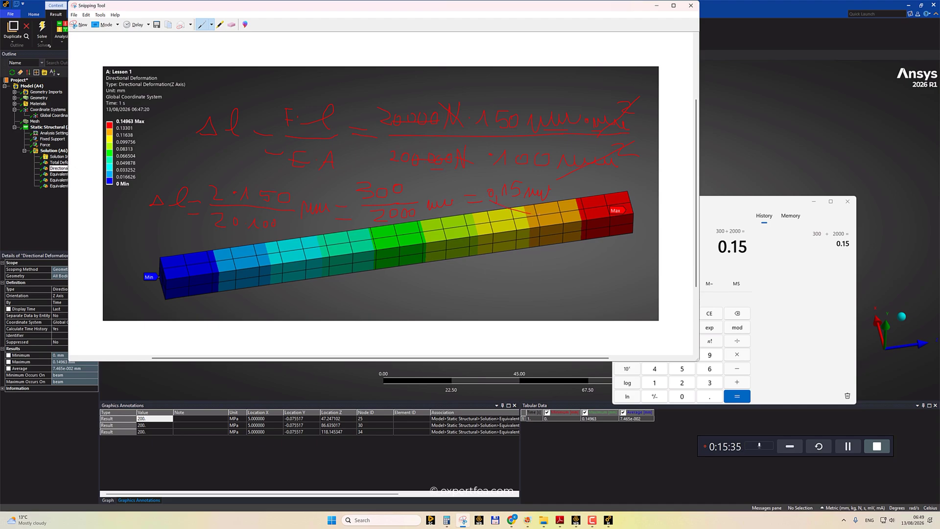
drag(181, 113, 152, 120)
click(689, 7)
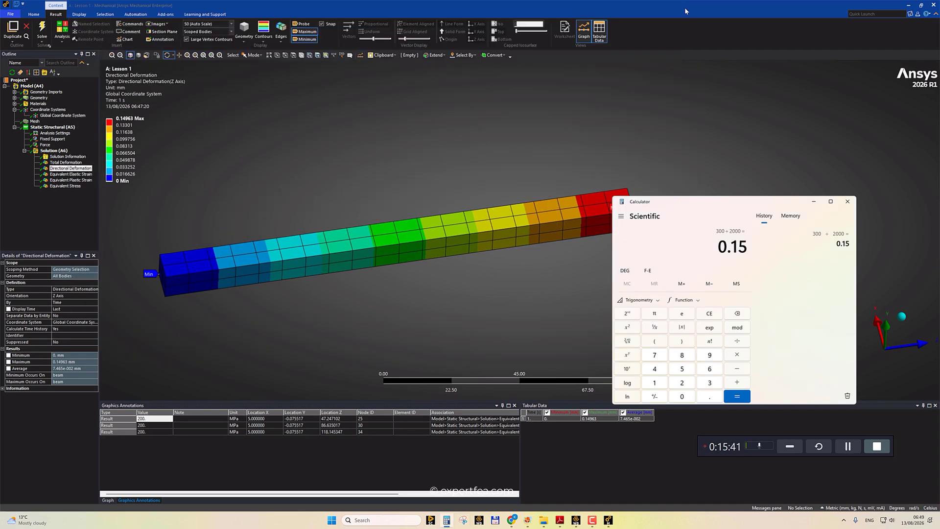
click(685, 11)
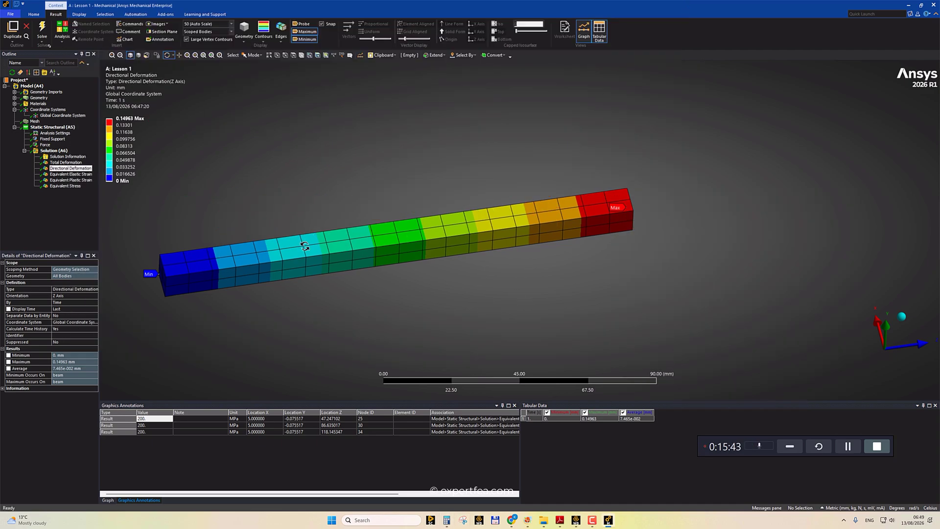
Change the beam body's material assignment to Aluminum Alloy.
click(15, 98)
click(44, 104)
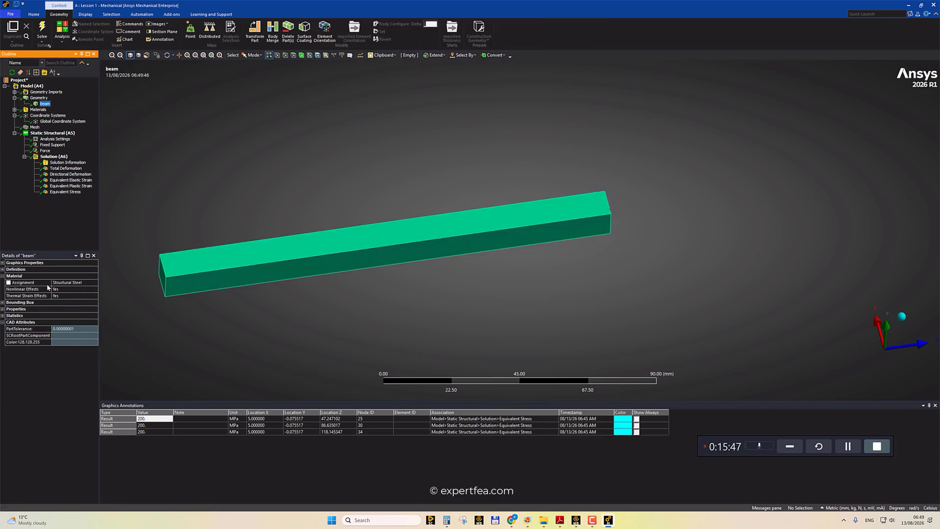
click(93, 283)
click(94, 283)
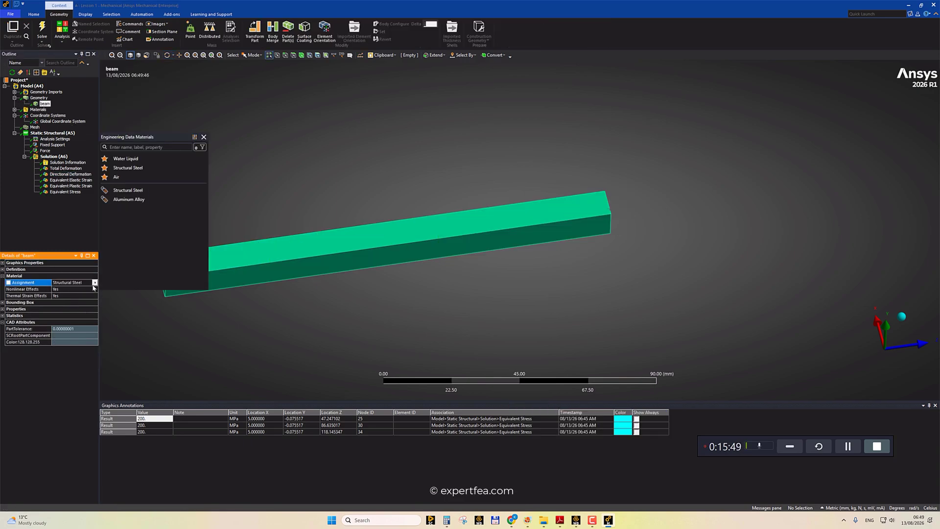
click(145, 201)
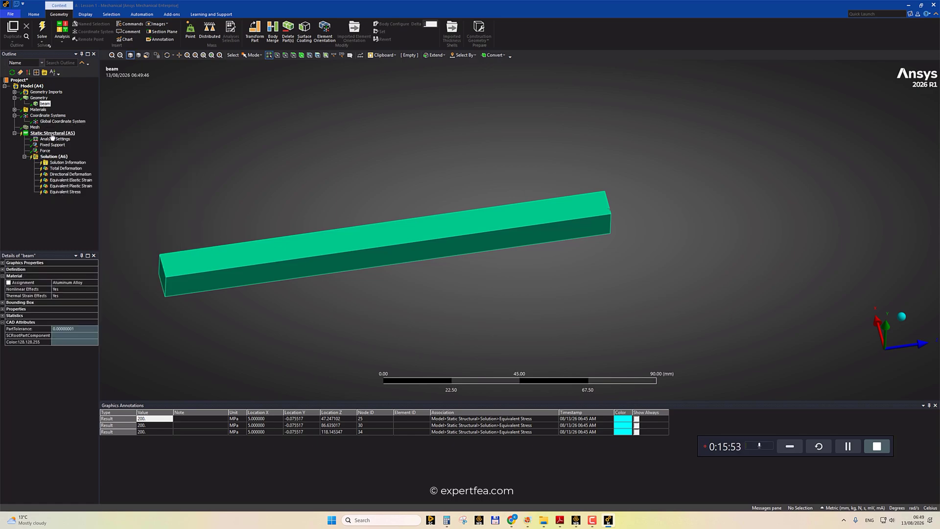
Re-solve the model and place two probes along the beam on the Equivalent Stress result.
click(42, 29)
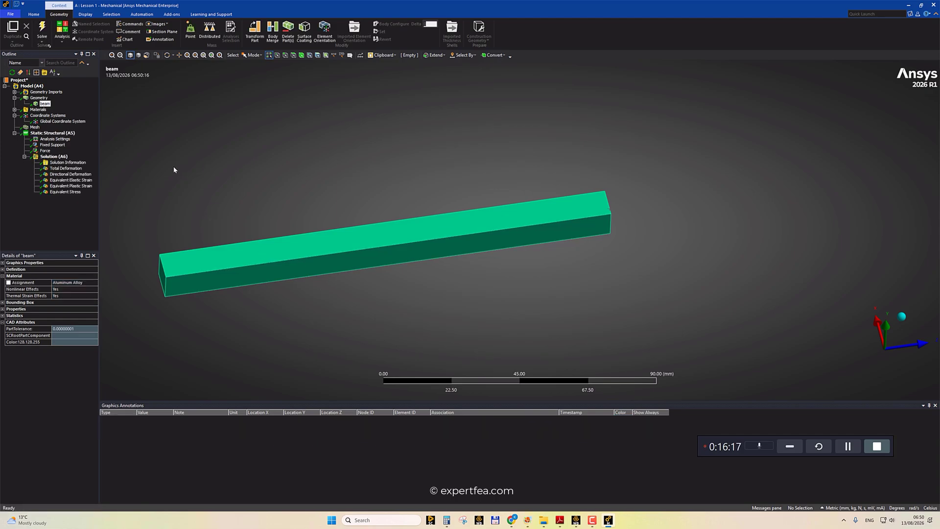
click(72, 192)
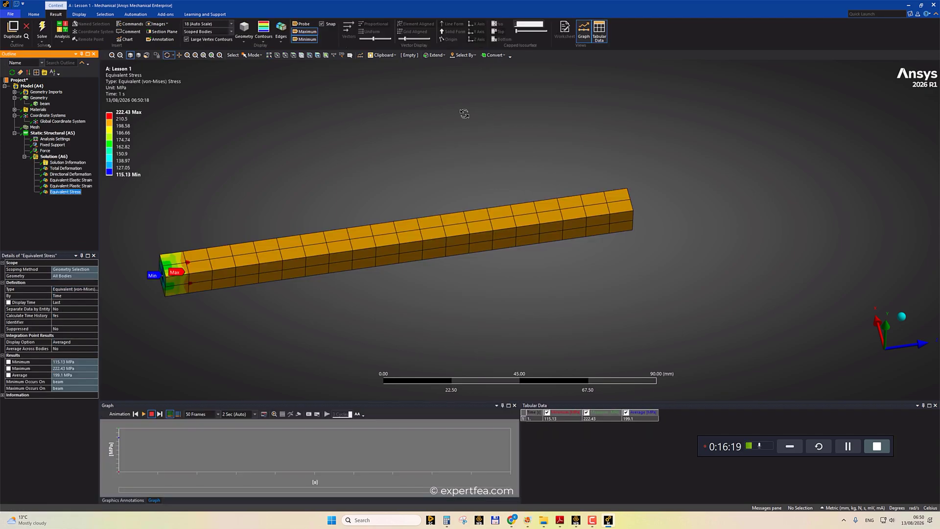
click(305, 24)
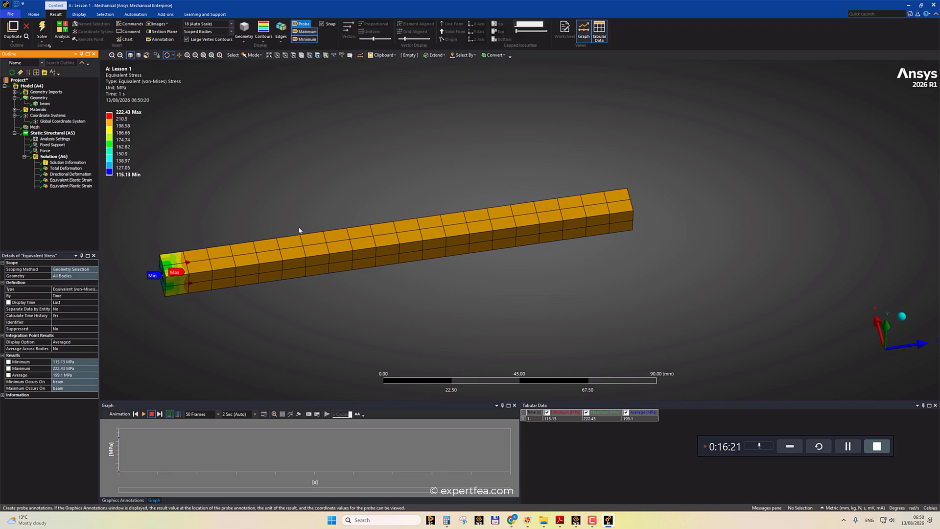
click(303, 243)
click(420, 230)
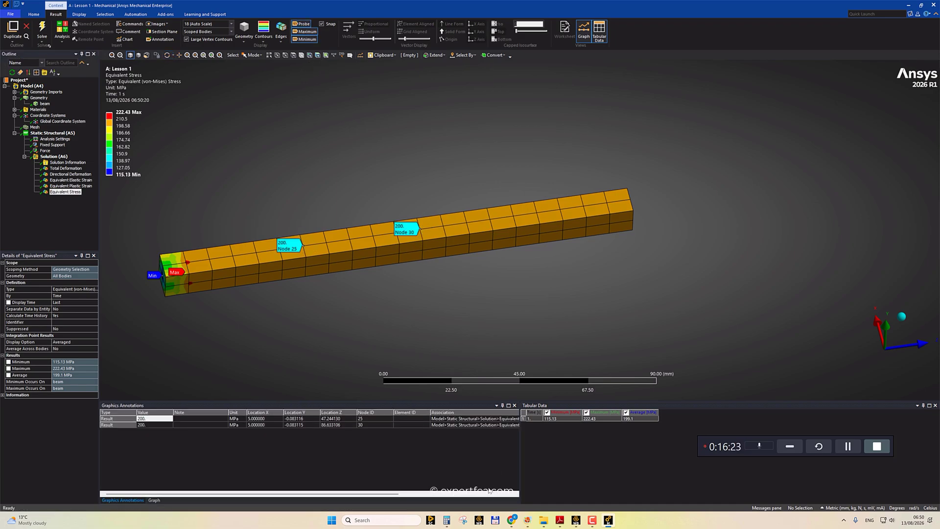
Capture a snip of the stress result, sketch on it with the pen, then close the Snipping Tool.
key(super+shift+s)
click(522, 116)
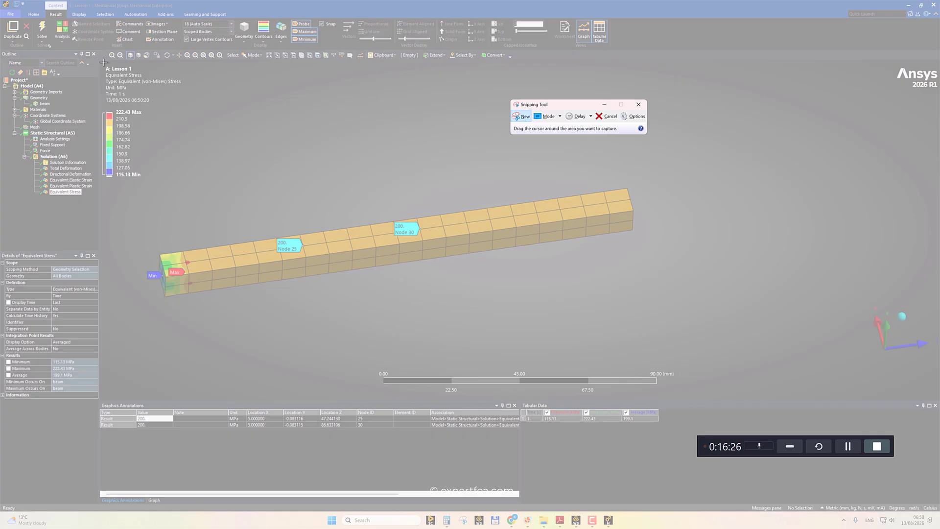
drag(104, 62, 573, 291)
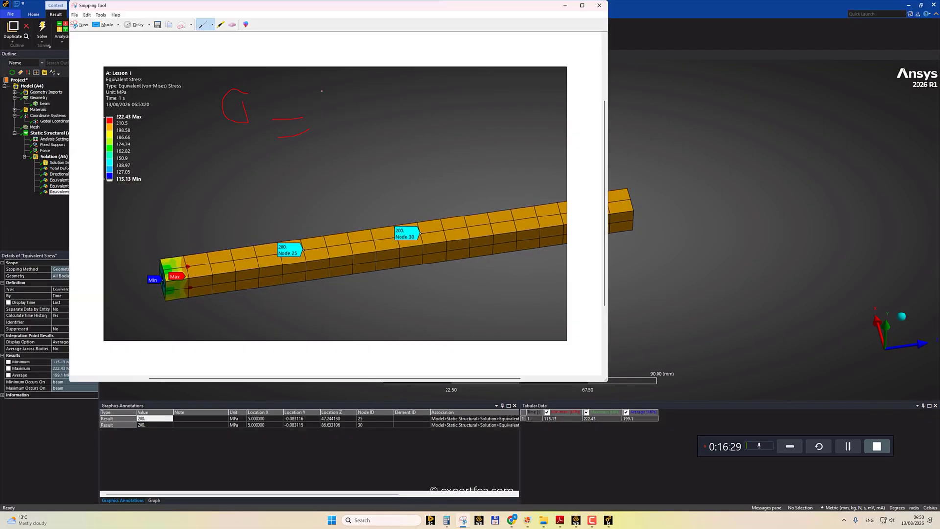
drag(322, 91, 327, 118)
drag(314, 92, 344, 91)
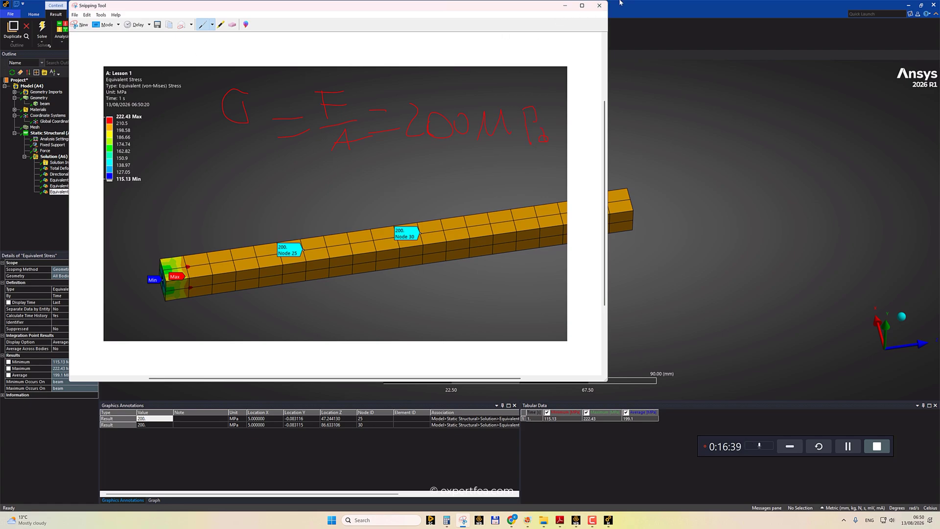
click(600, 6)
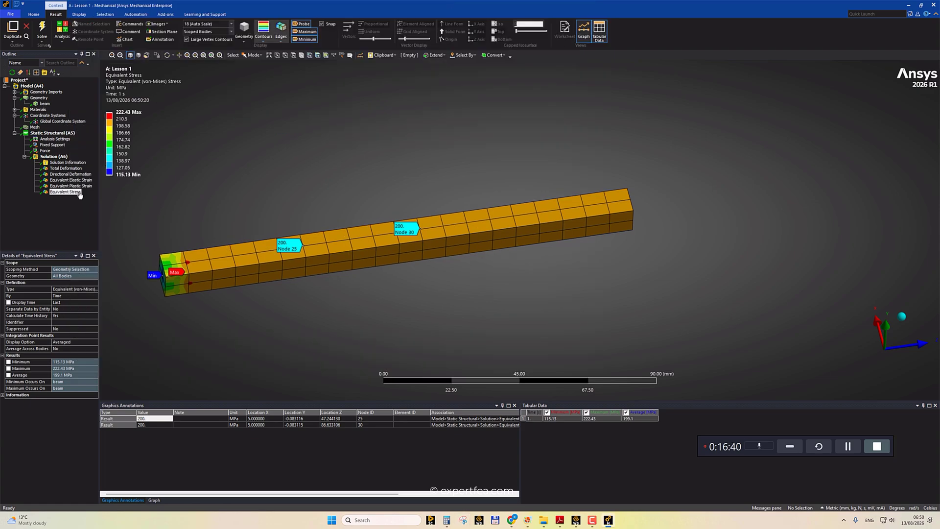
Open the Directional Deformation result and capture a new snip of the graphics area.
click(71, 174)
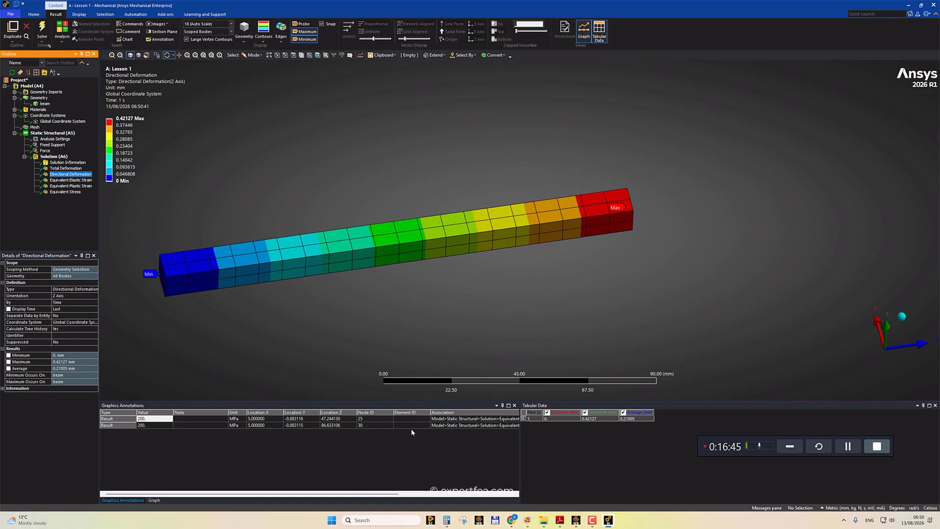
click(462, 519)
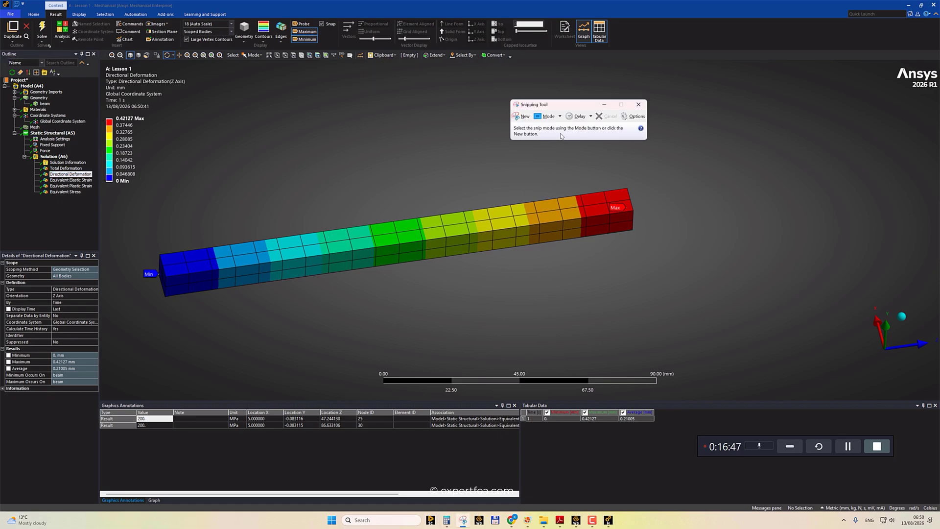
click(519, 119)
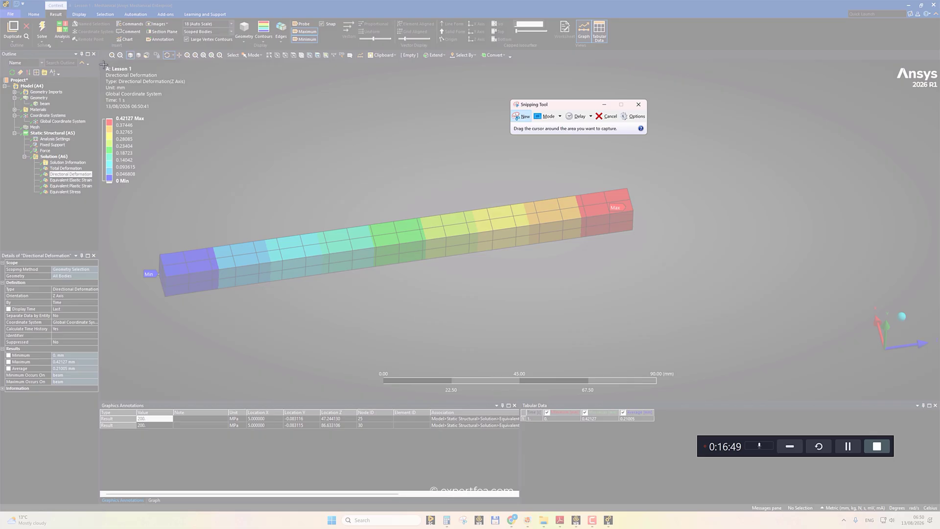
drag(103, 63, 663, 327)
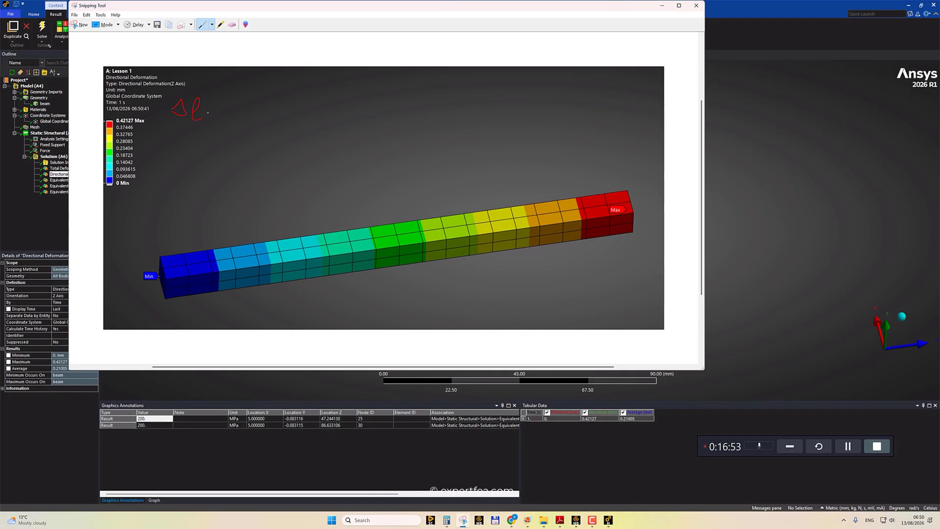
Start writing the elongation formula on the captured image and move the Snipping Tool window aside.
drag(209, 113, 216, 114)
drag(211, 124, 227, 119)
drag(260, 94, 262, 116)
drag(314, 97, 327, 104)
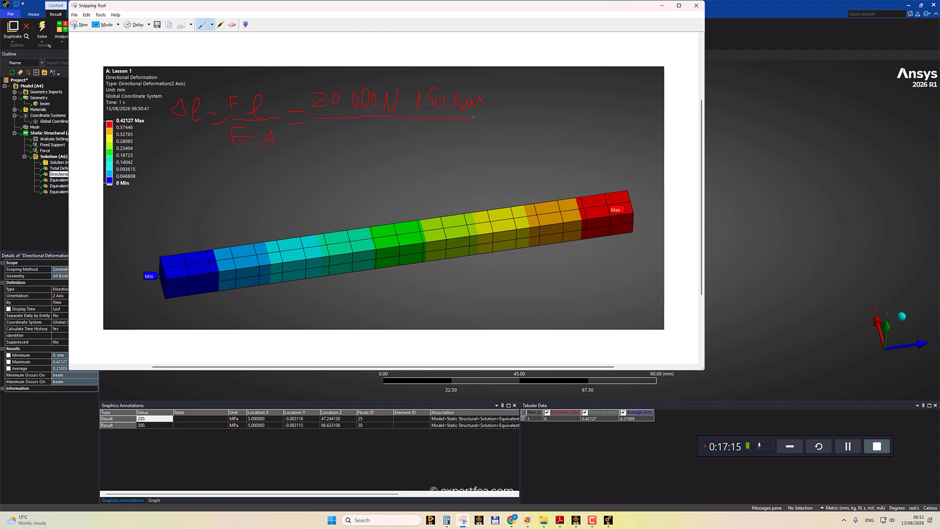
drag(187, 8, 286, 25)
Open the Aluminum Alloy material properties under Materials.
click(9, 114)
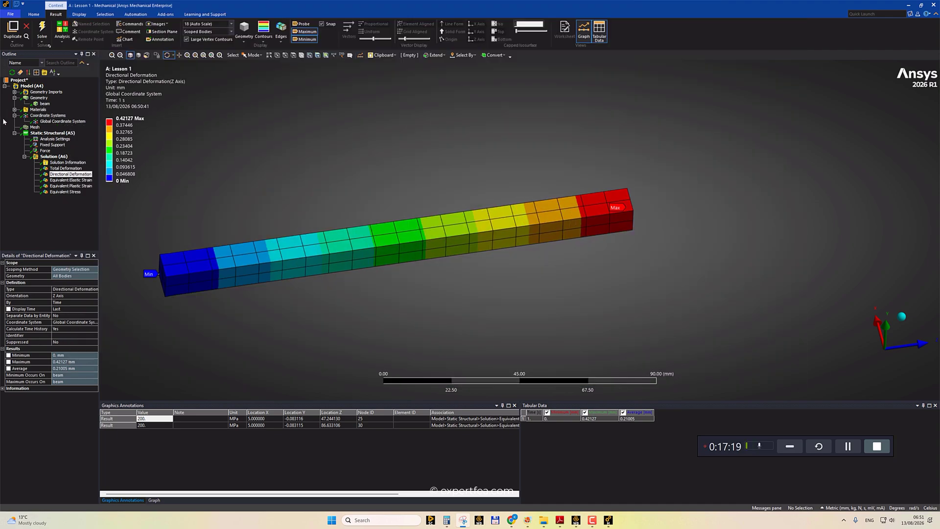
click(14, 110)
click(58, 122)
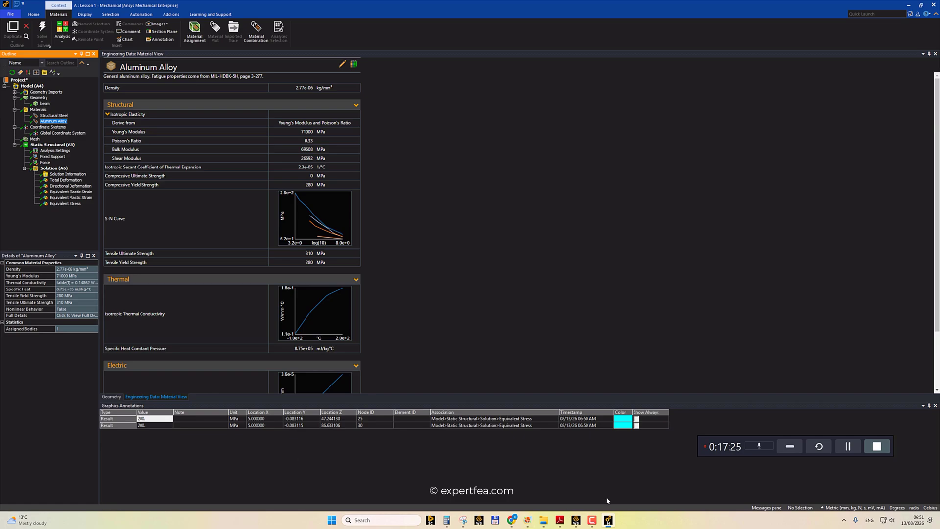
Write the aluminium elongation hand calculation with the pen on the captured image.
click(463, 519)
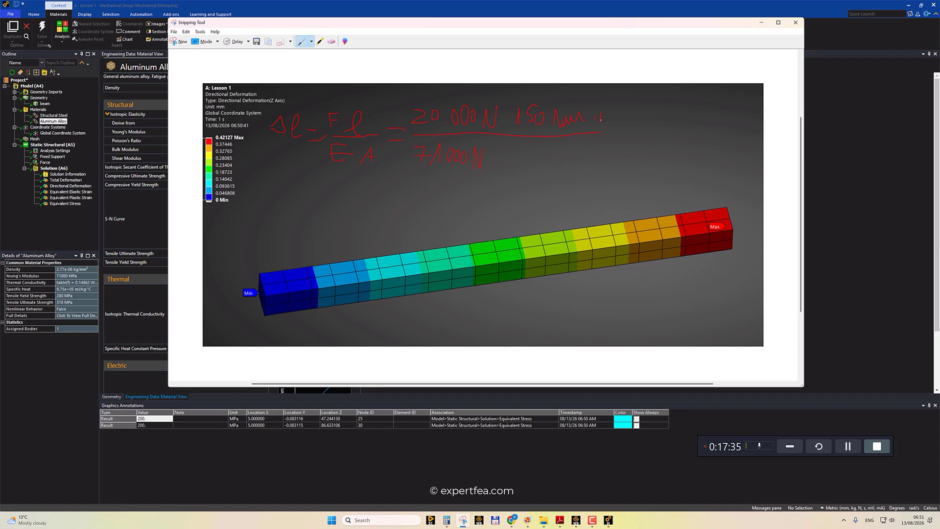
drag(616, 119, 626, 118)
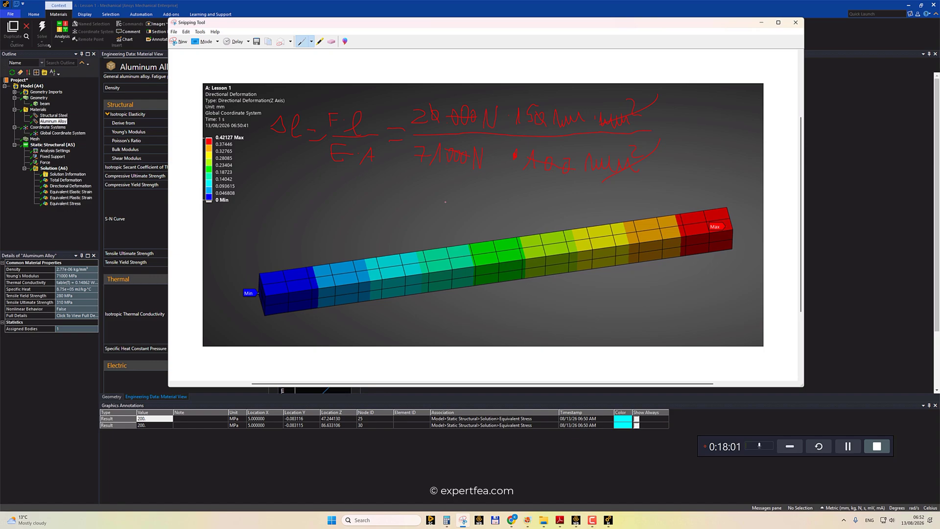
mouse_move(293, 211)
mouse_down()
mouse_move(309, 187)
mouse_move(352, 222)
mouse_up()
drag(489, 211, 494, 212)
drag(355, 194, 367, 202)
drag(384, 203, 408, 189)
drag(364, 224, 379, 225)
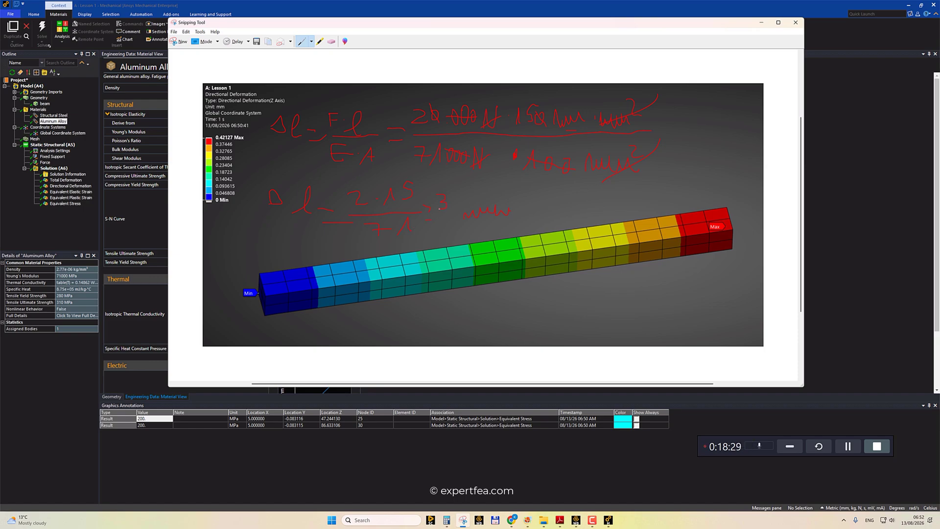
drag(450, 198, 449, 201)
Clear the calculator and calculate 30/71.
click(446, 520)
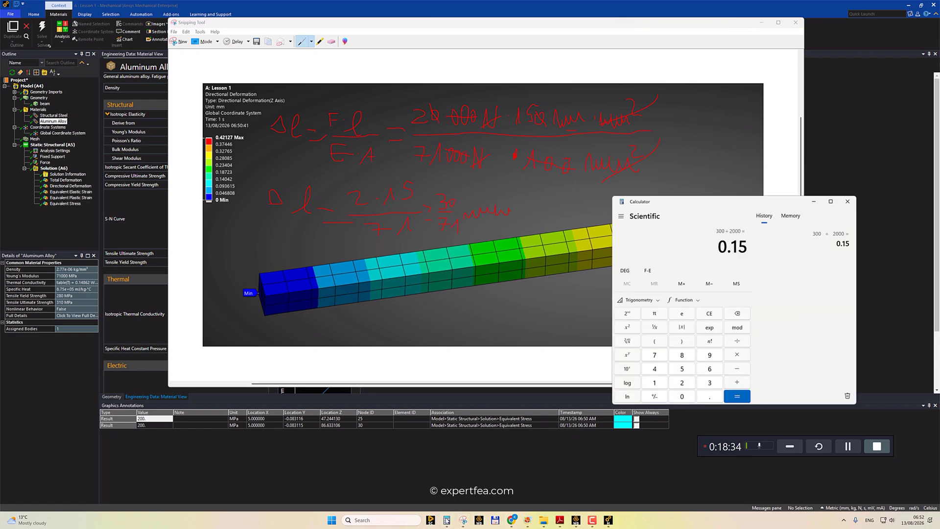
click(710, 316)
text(30/71)
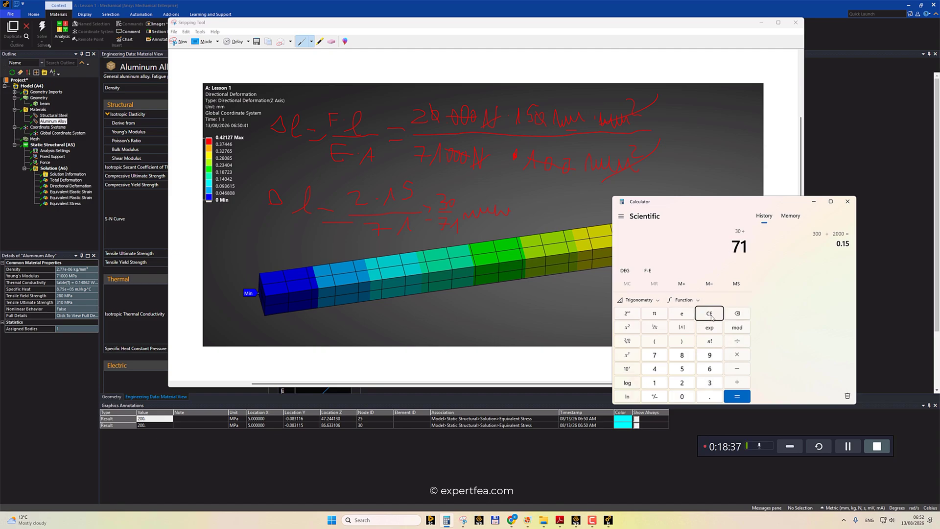
key(Return)
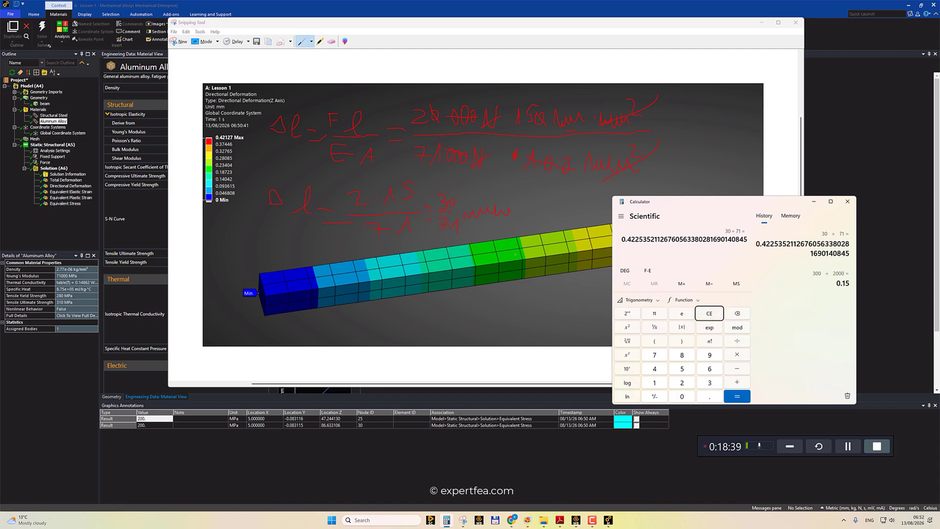
Write the elongation result on the image, then close the Snipping Tool and the calculator.
click(537, 212)
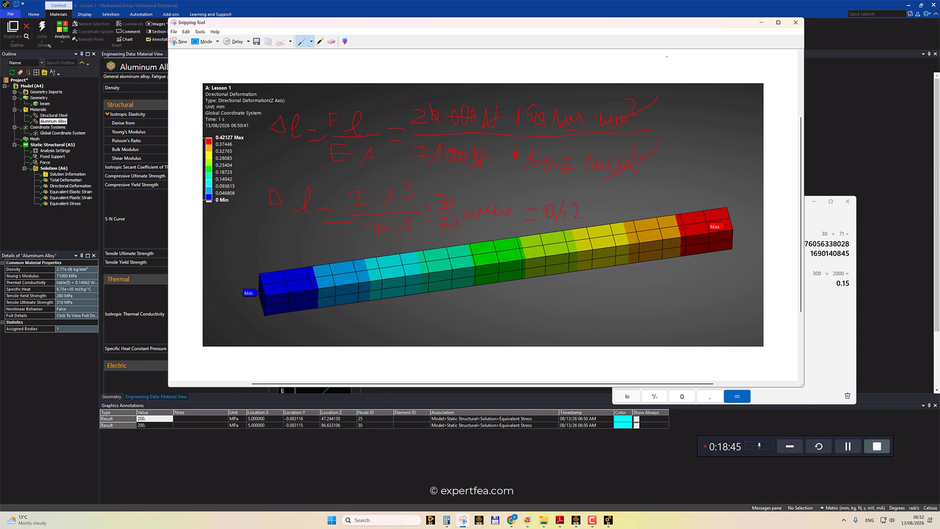
drag(603, 25, 518, 23)
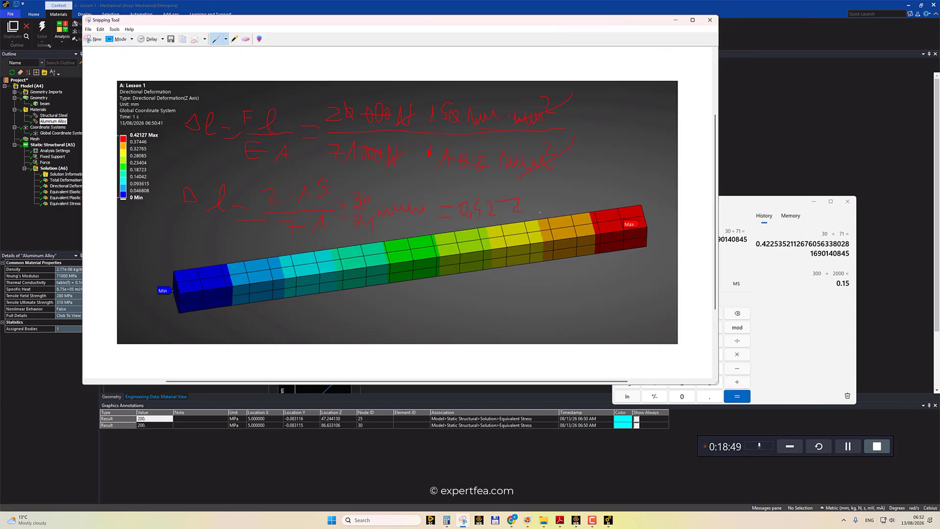
drag(539, 204, 438, 228)
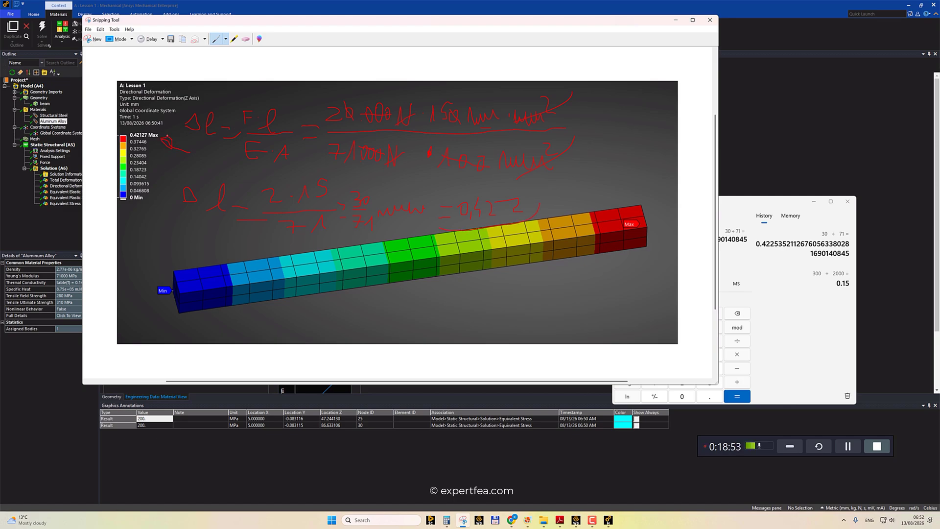
click(710, 20)
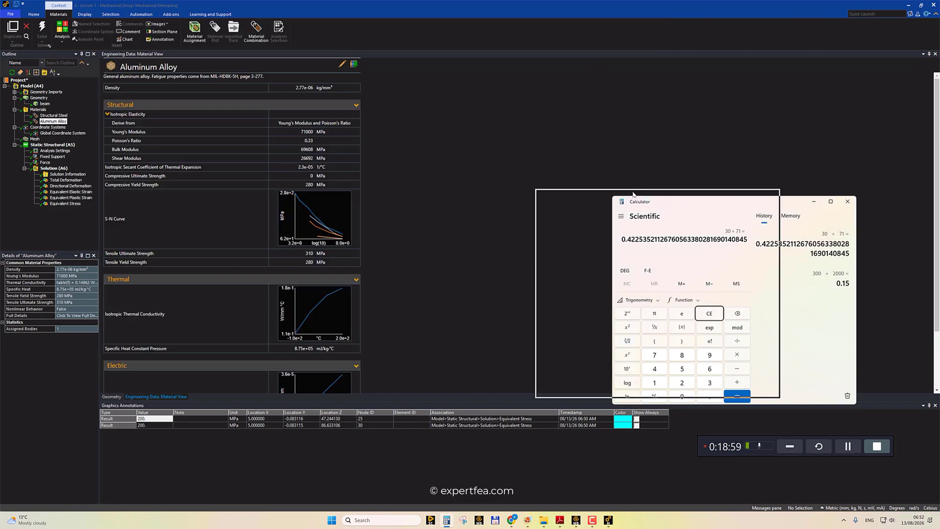
drag(633, 194, 562, 190)
click(700, 190)
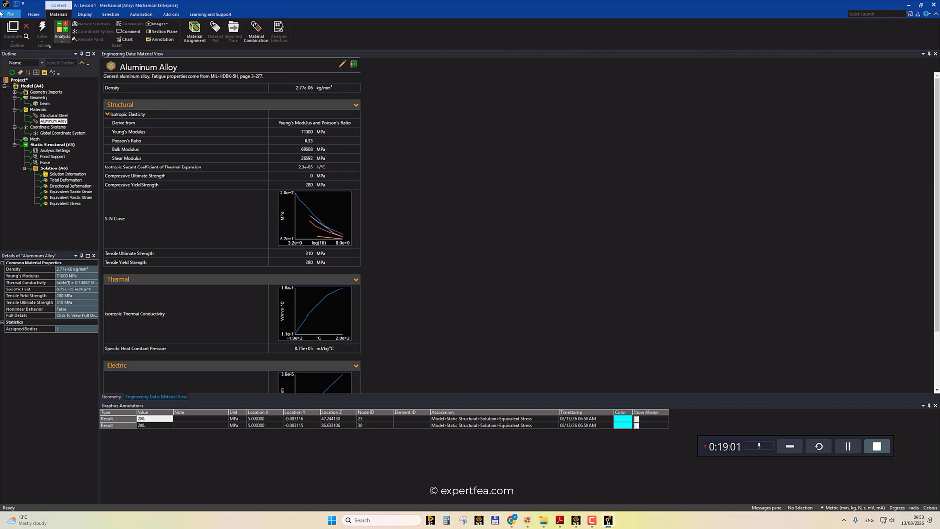
Examine the Equivalent Stress result contours and the probe labels along the aluminium bar.
click(51, 145)
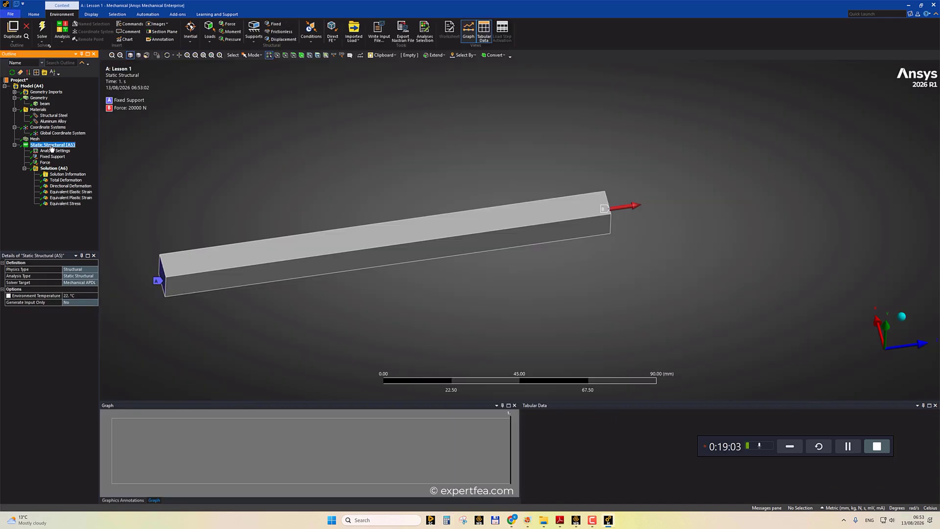
middle_drag(485, 189, 438, 179)
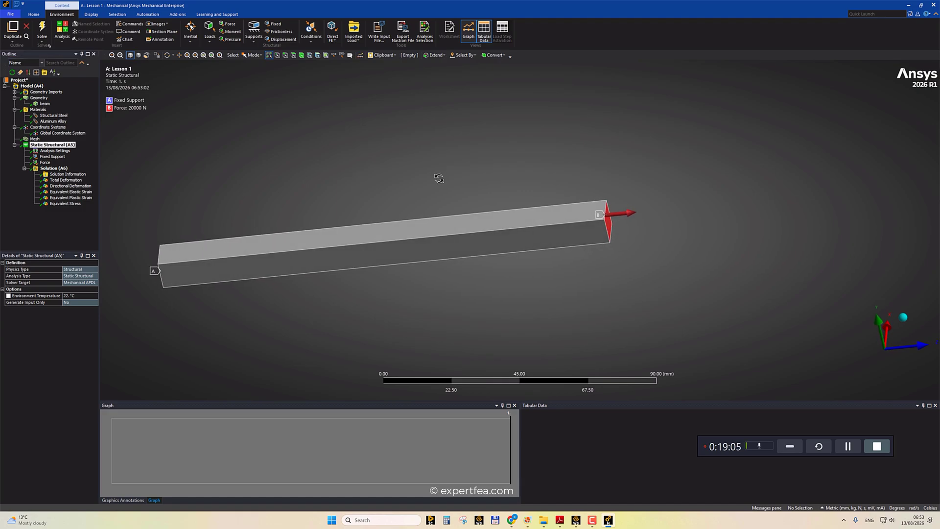
click(74, 204)
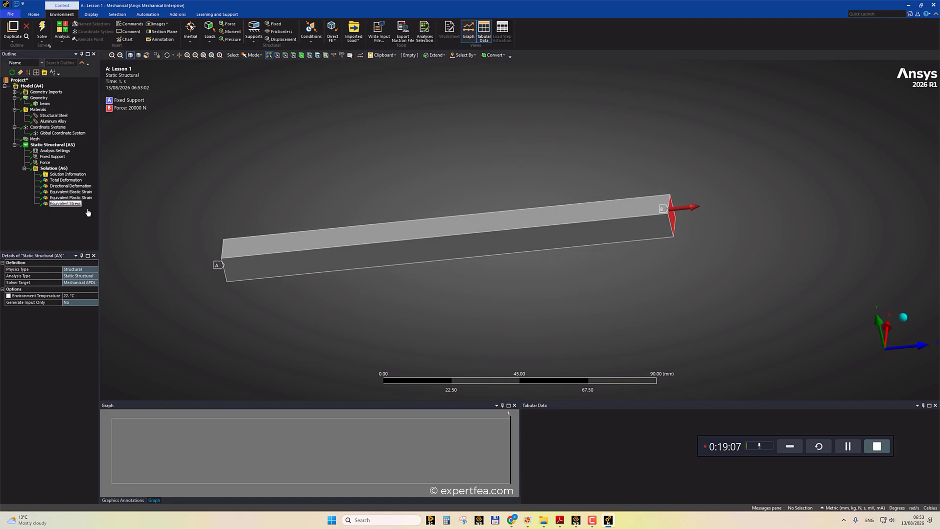
middle_drag(371, 189, 358, 218)
scroll(358, 218, up, 2)
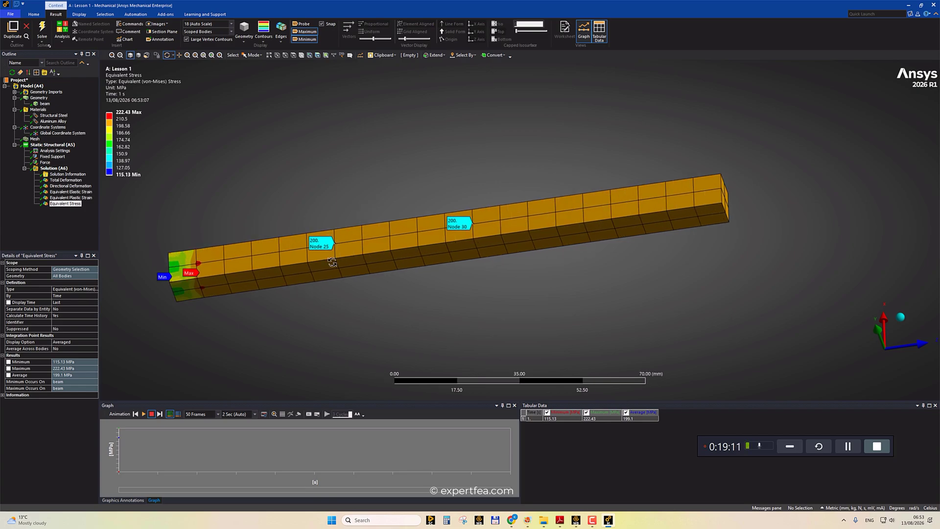
ctrl+middle_drag(286, 339, 319, 336)
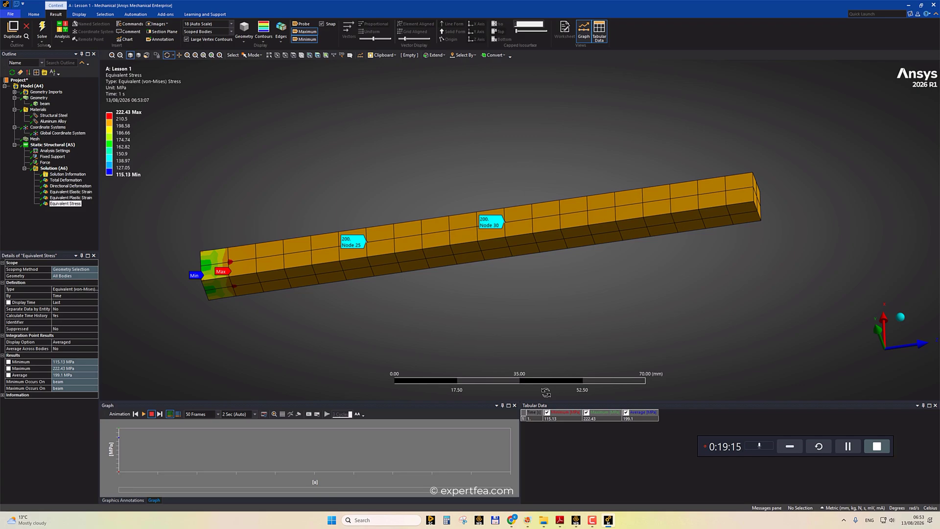
click(593, 519)
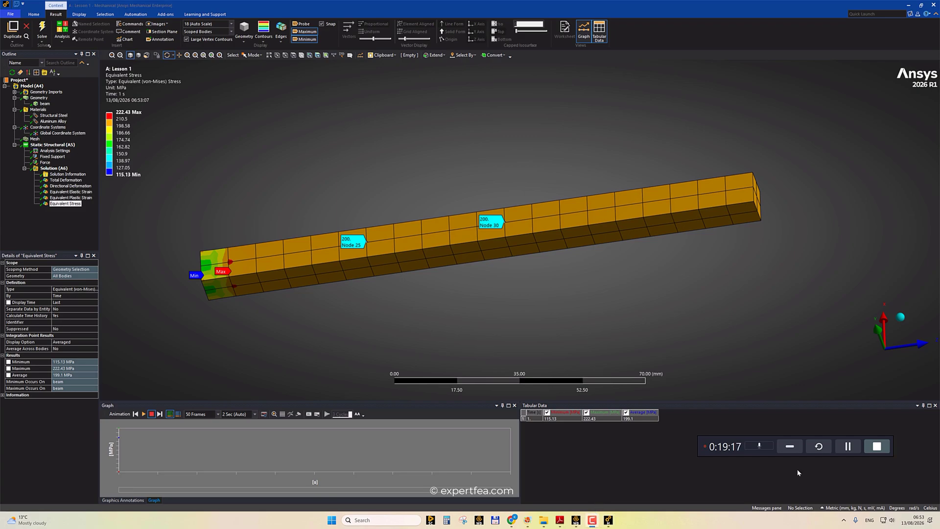